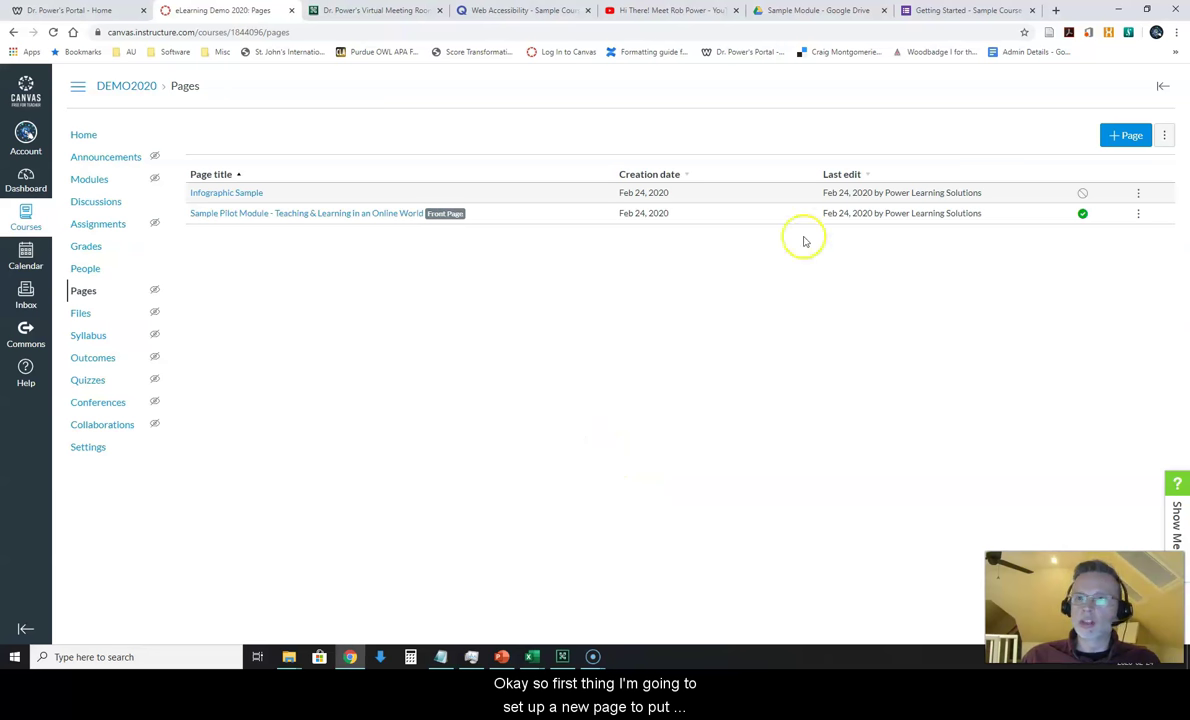
Create a new page titled "Adding Web-Based Elements" and place the cursor in its empty body
click(1127, 136)
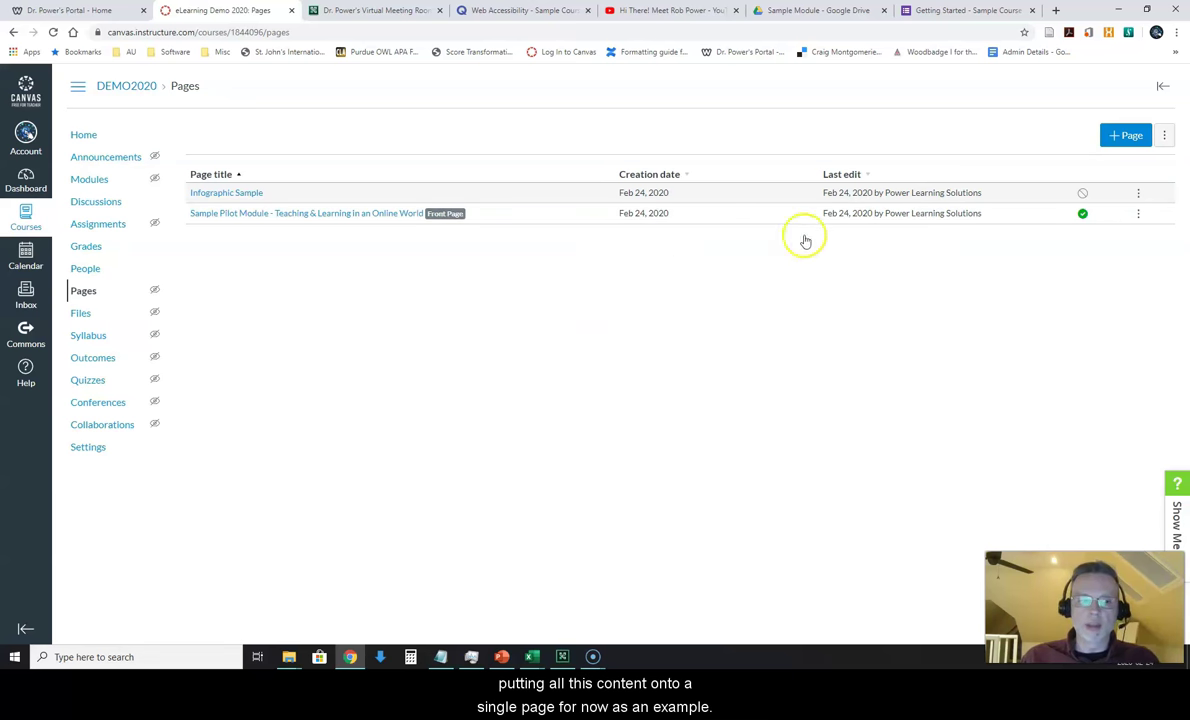
click(1123, 140)
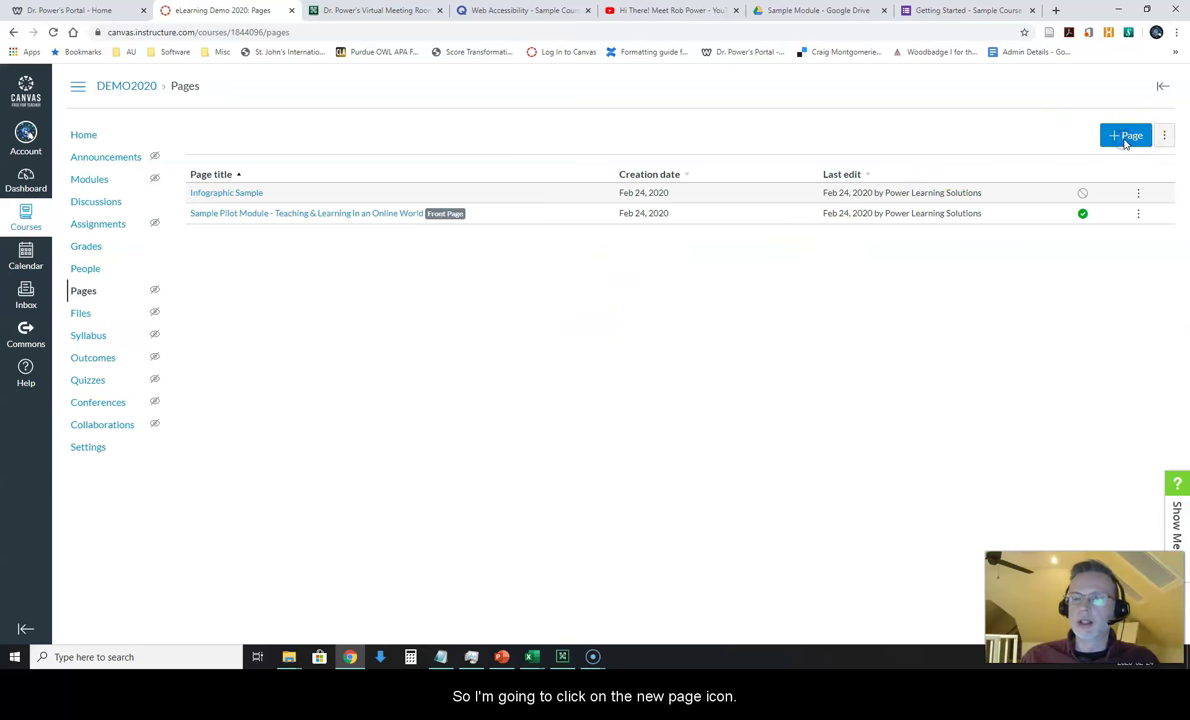
click(1121, 142)
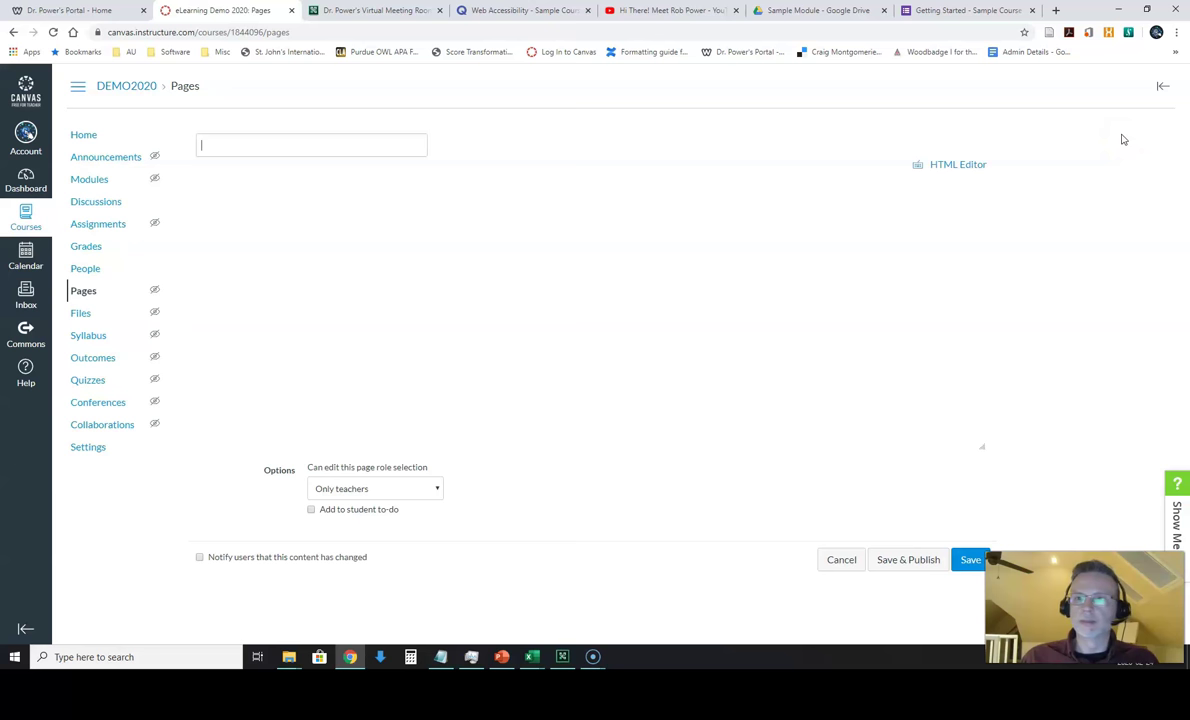
click(255, 147)
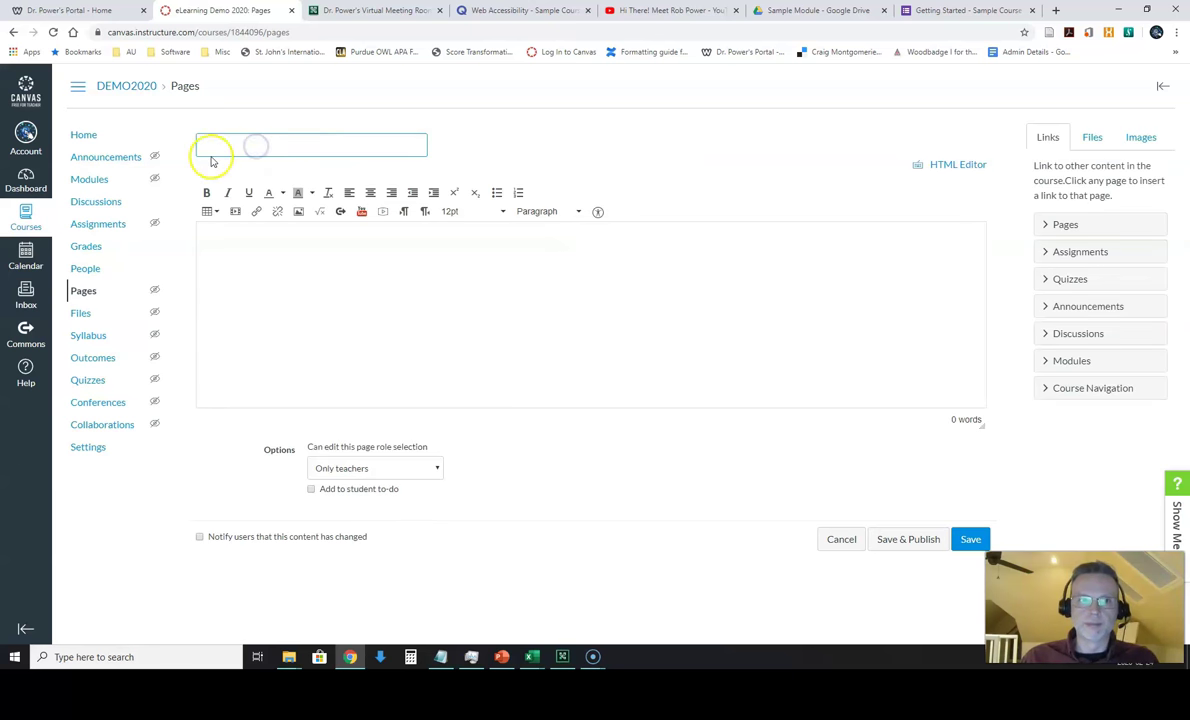
click(214, 142)
text(A)
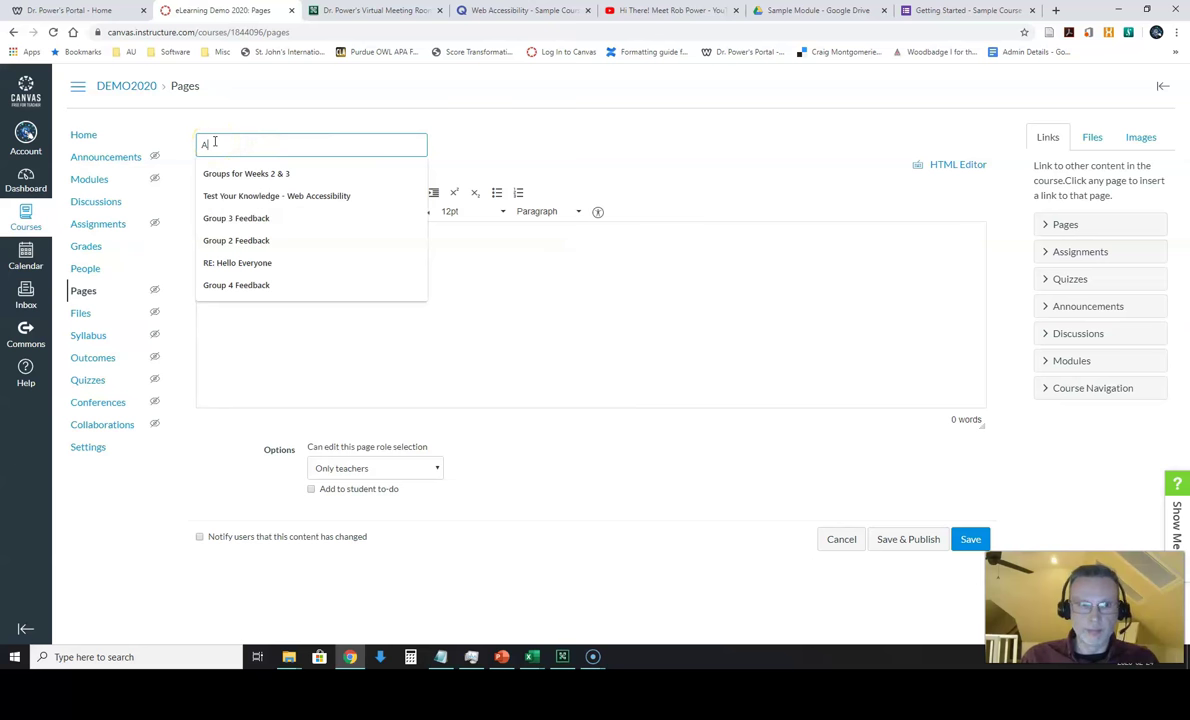
text(d)
key(Escape)
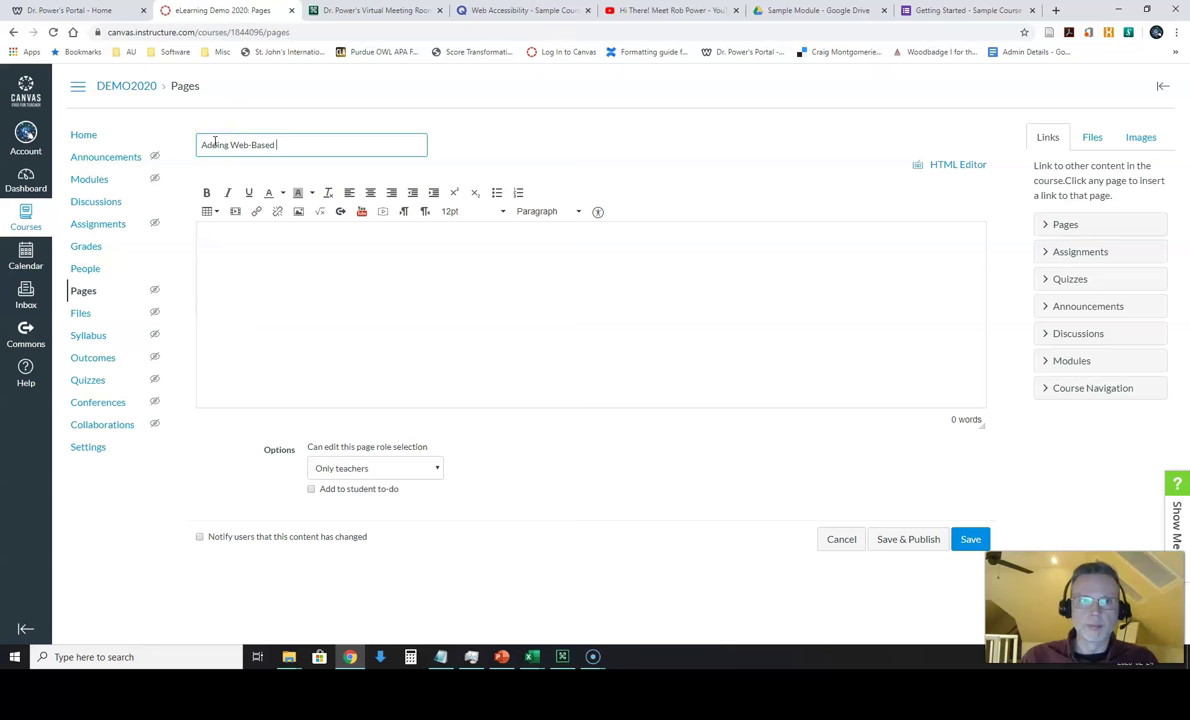
text(ding Web-Based)
text(Elements)
click(281, 306)
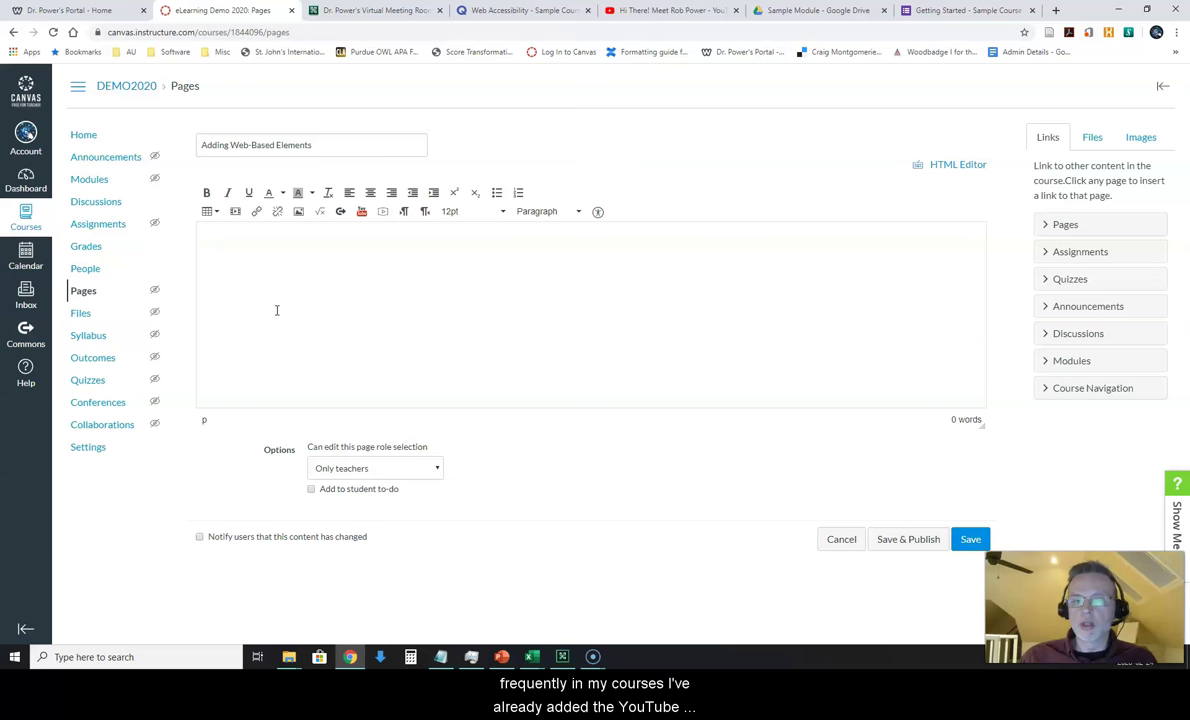
click(263, 312)
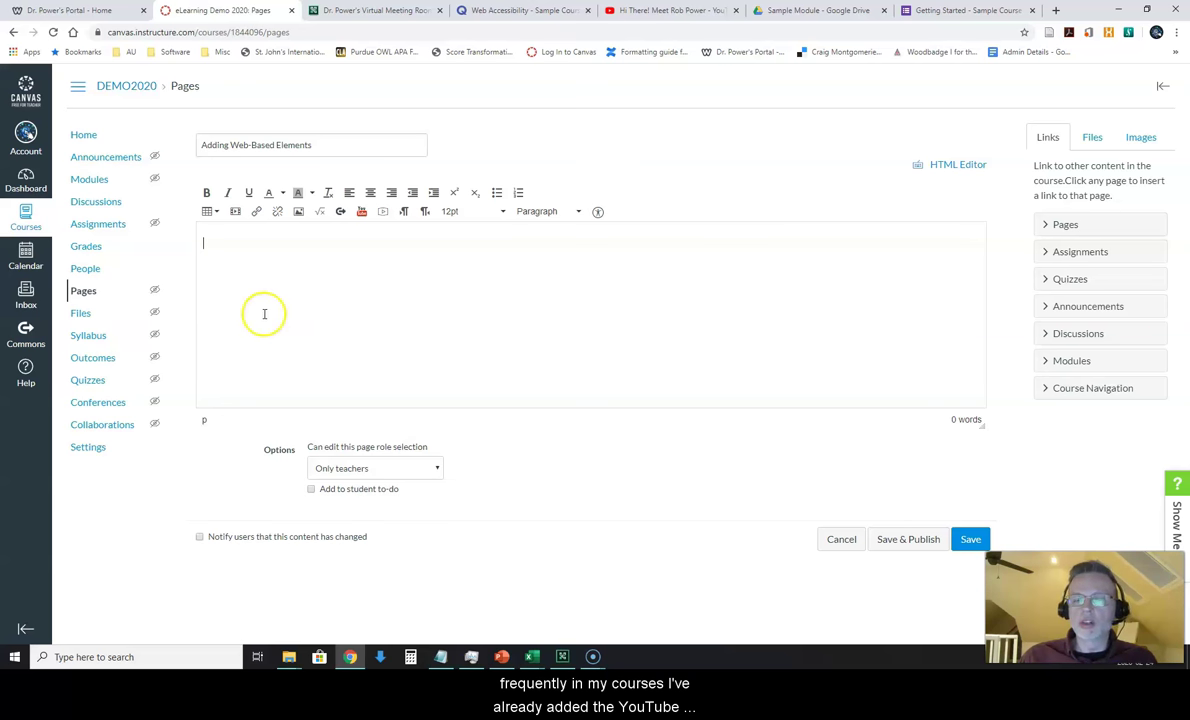
Switch to the "Hi There!" introduction video on YouTube and copy its share link
click(655, 11)
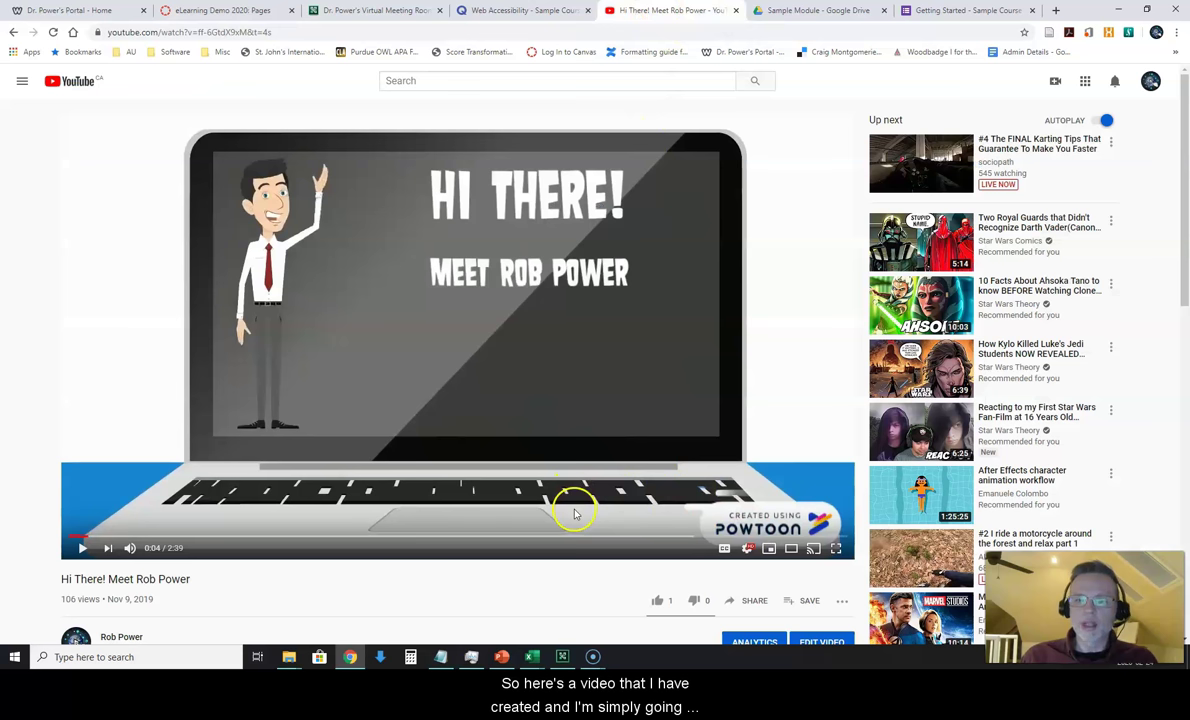
click(756, 604)
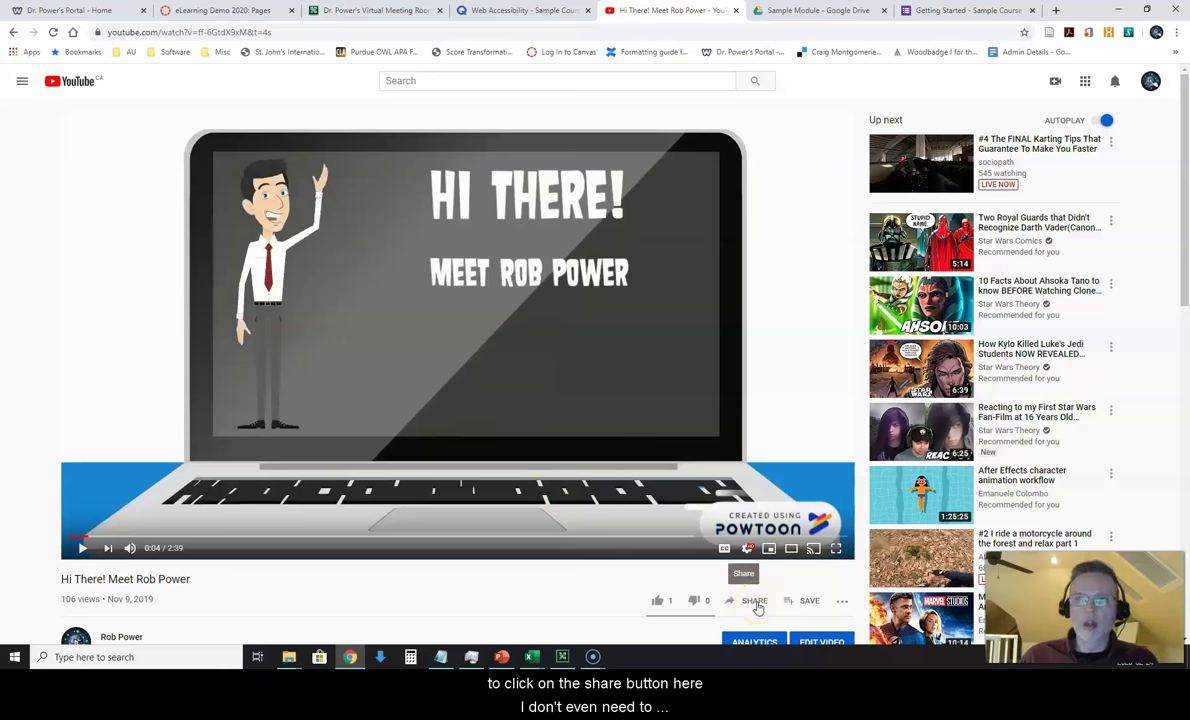
click(755, 606)
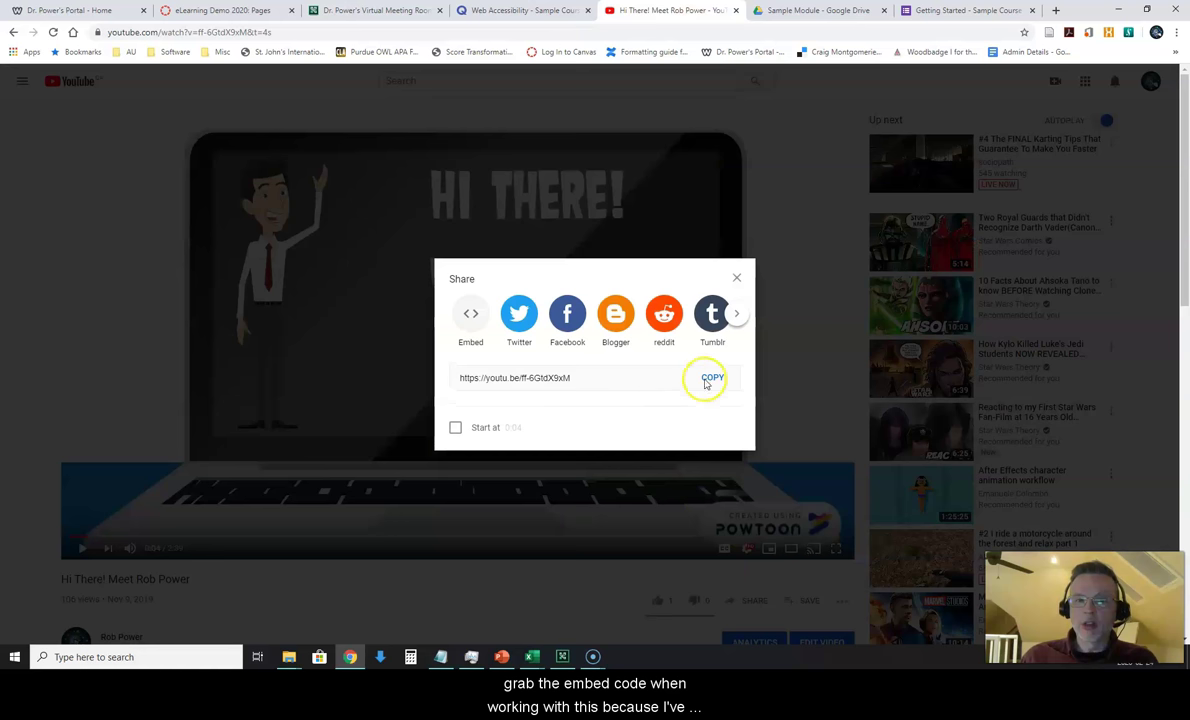
click(711, 380)
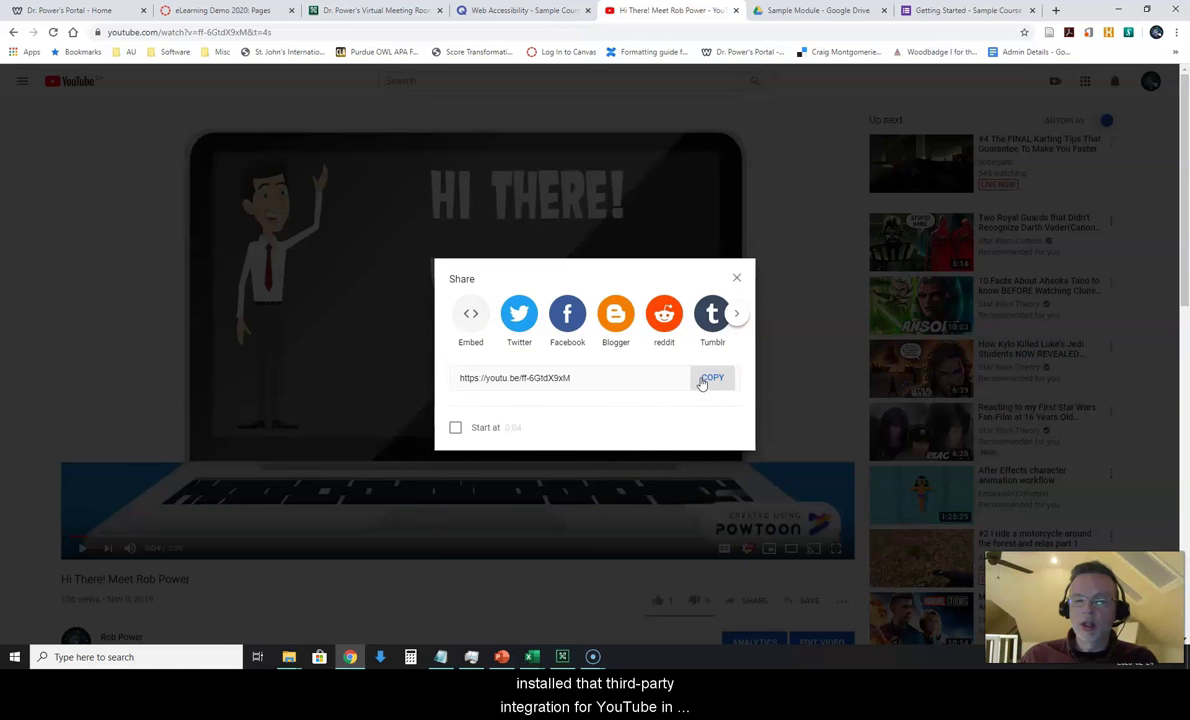
click(705, 381)
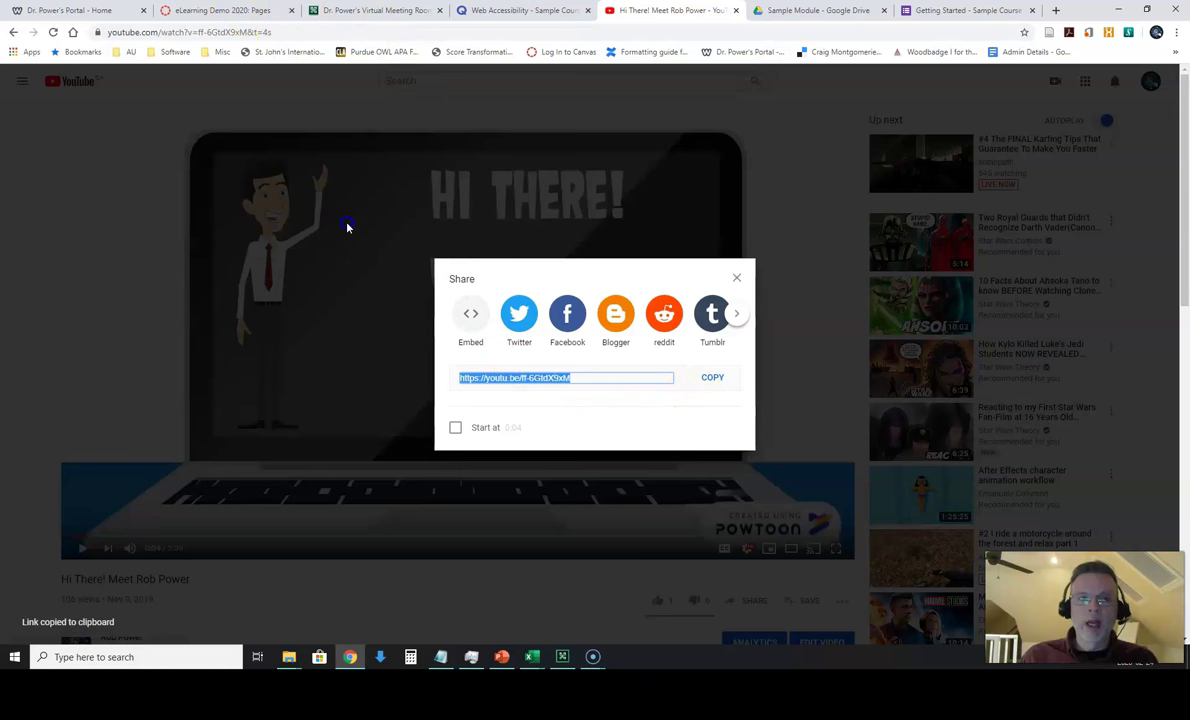
Back in Canvas, embed the YouTube video by pasting the copied link into the page body, and save the page
click(224, 11)
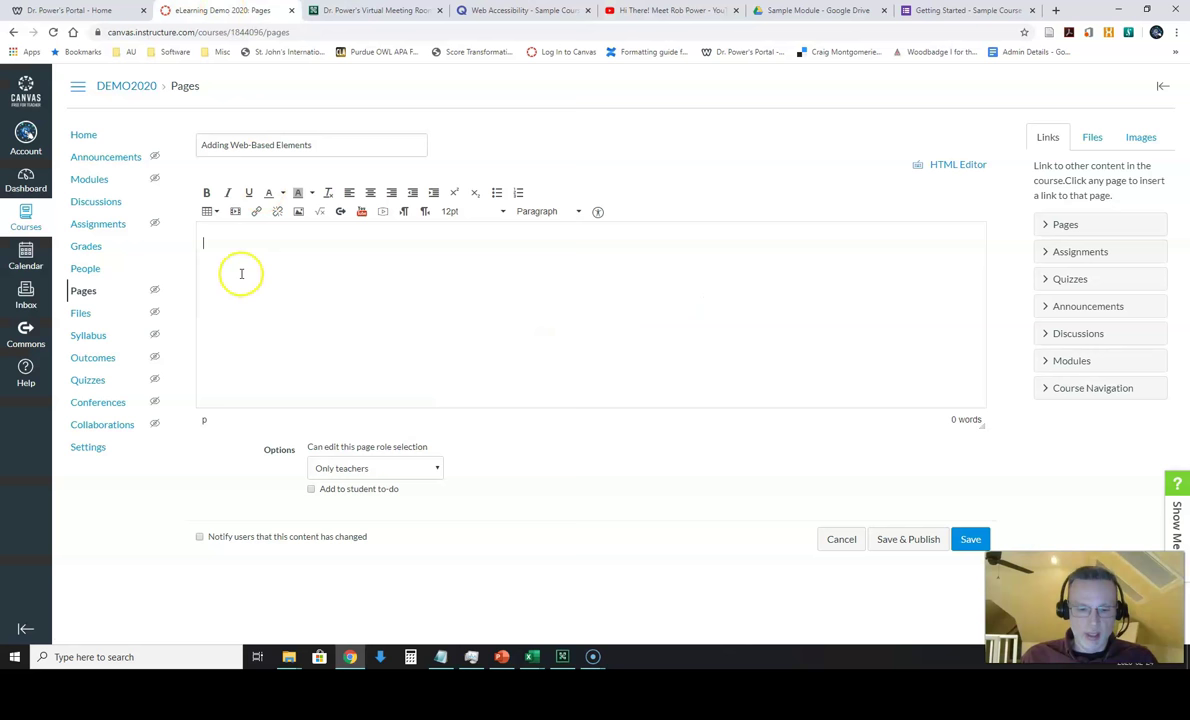
key(ctrl+v)
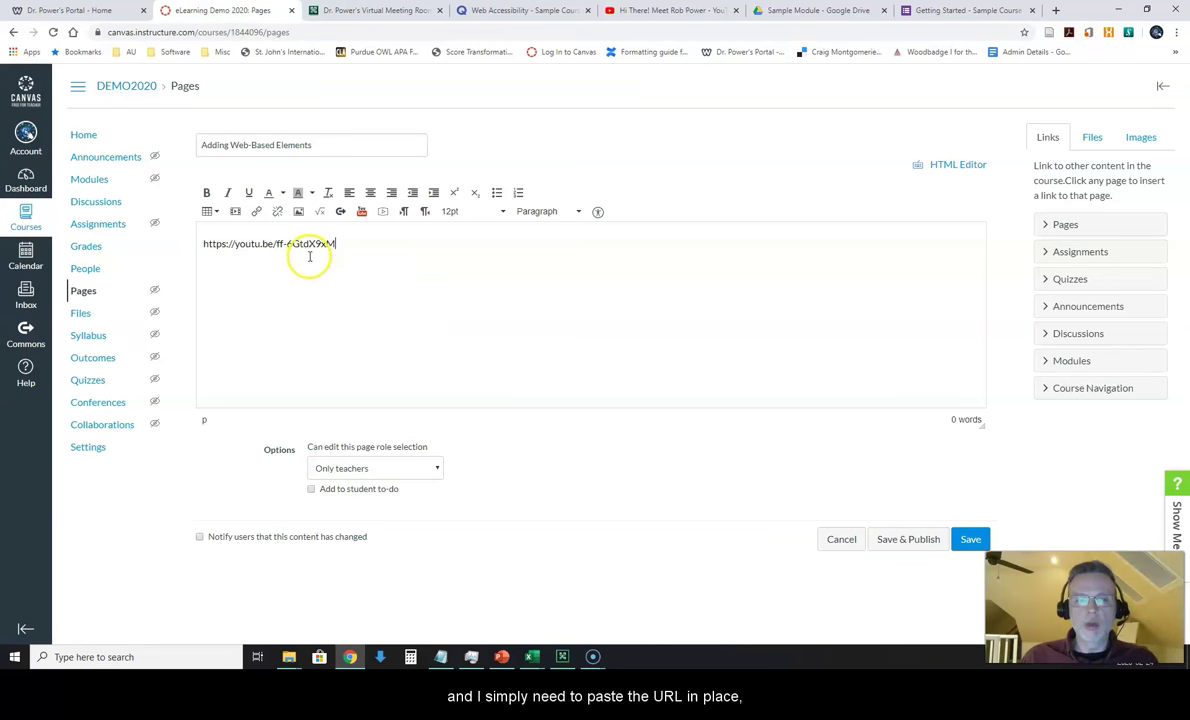
key(Return)
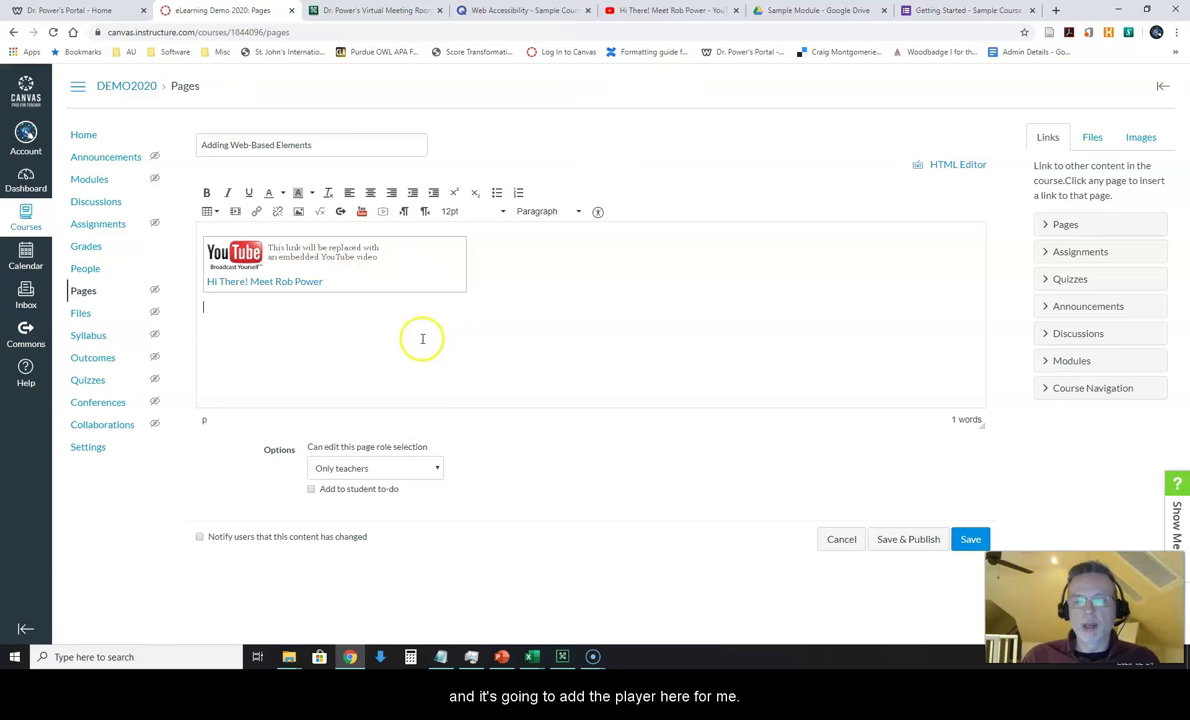
click(970, 539)
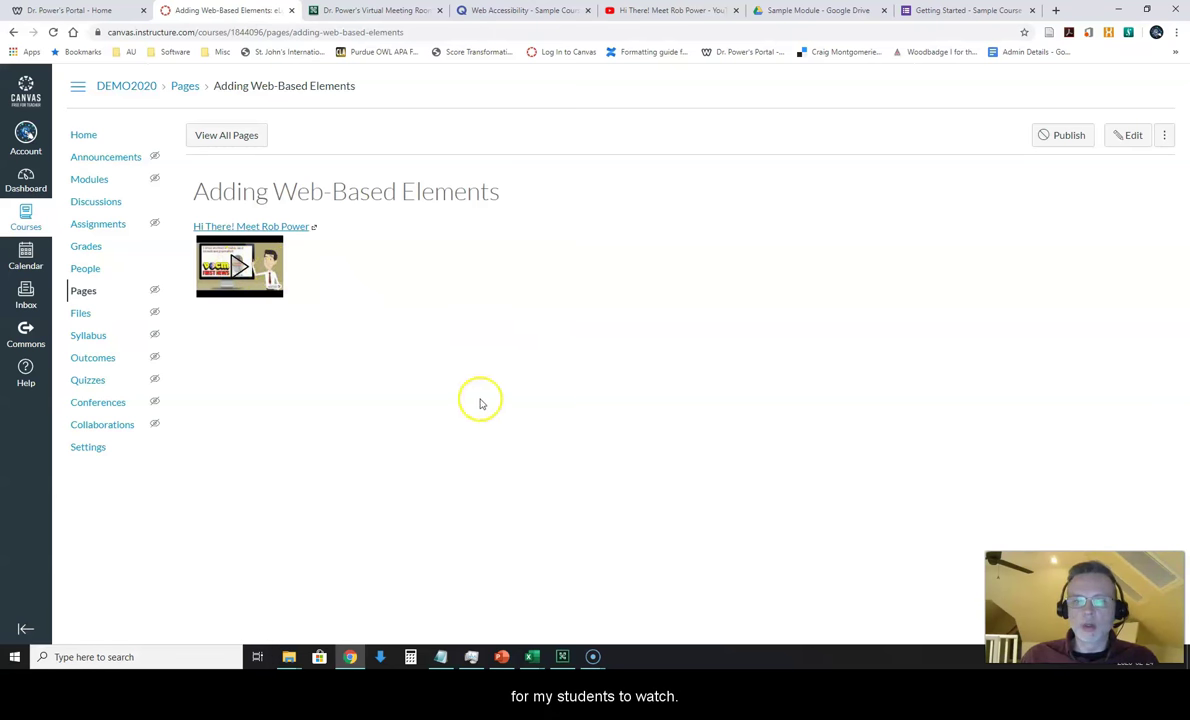
Reopen the page for editing and place the cursor on the empty line below the embedded YouTube video
click(1128, 135)
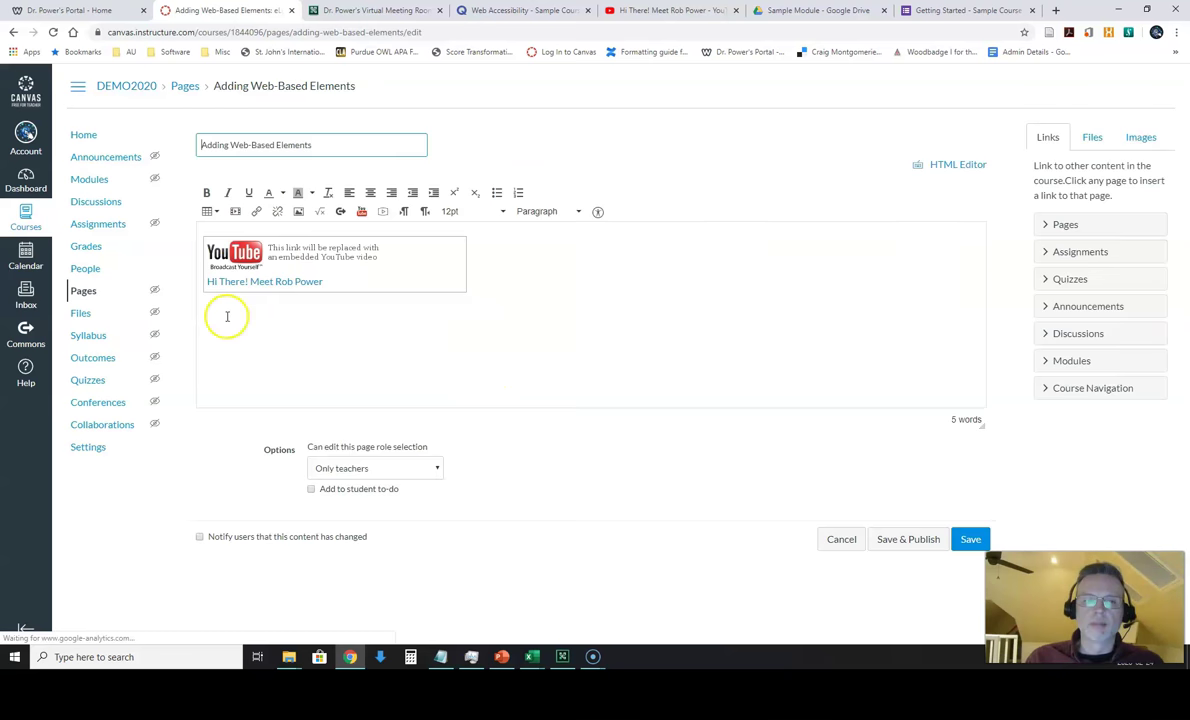
click(227, 316)
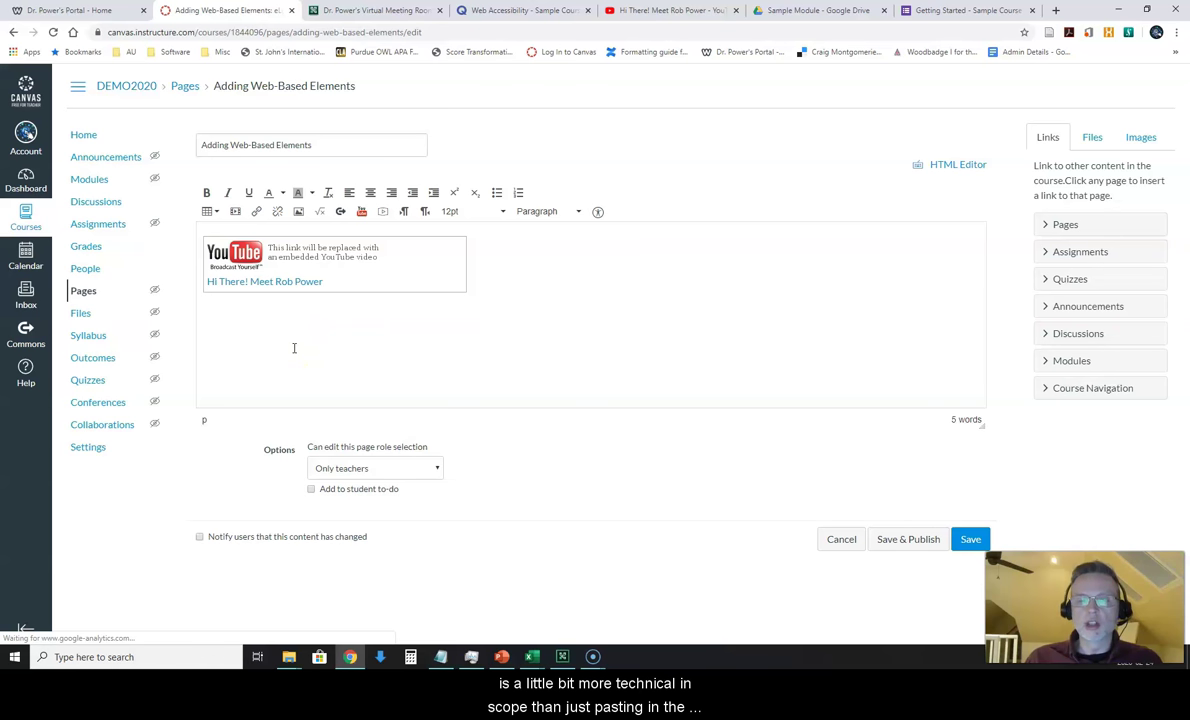
click(290, 340)
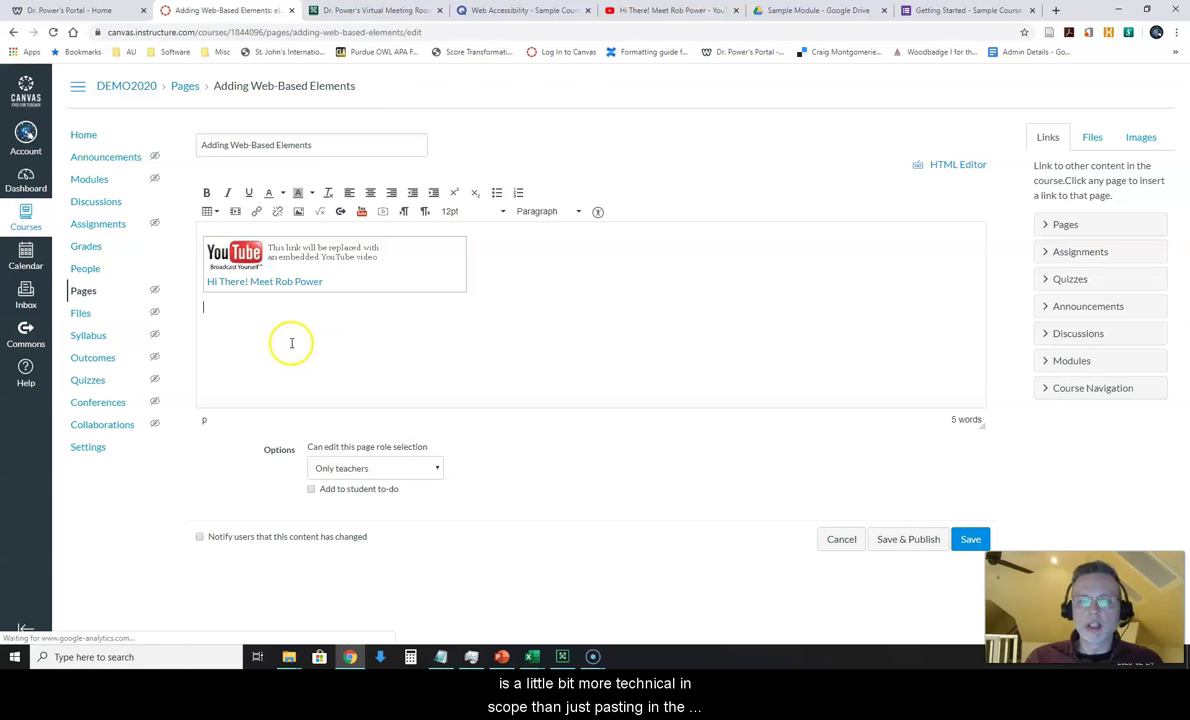
click(293, 349)
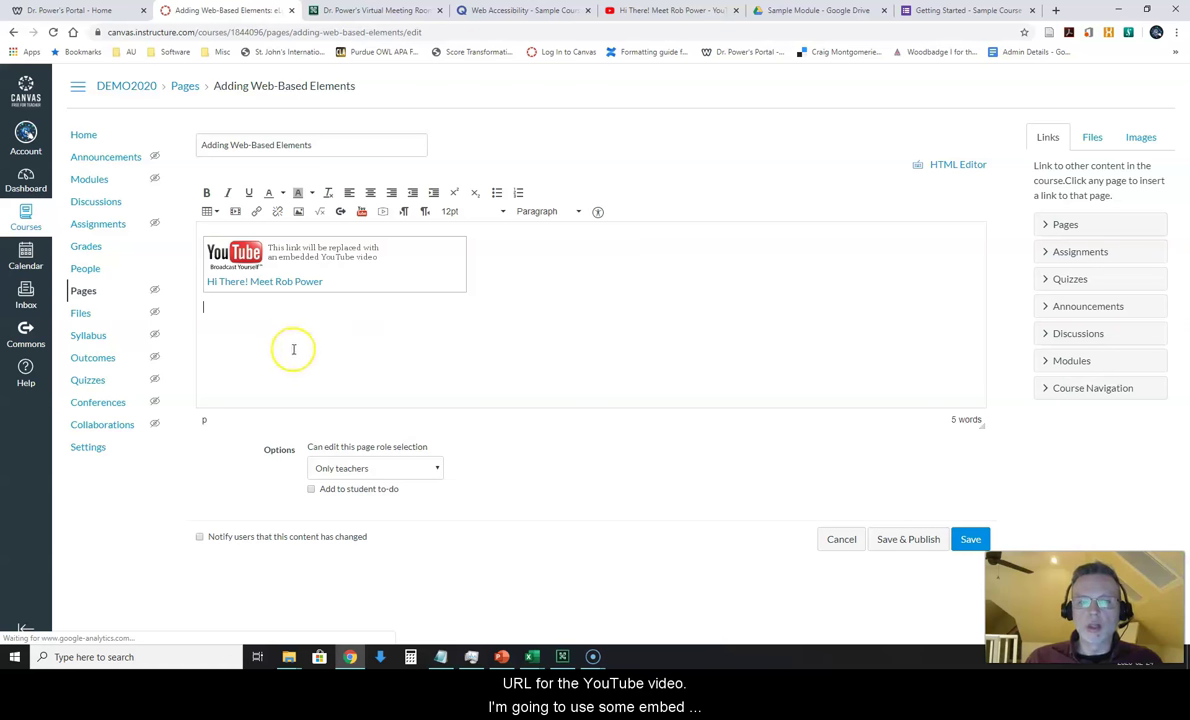
Switch to Quizlet and copy the Match embed HTML of the "Web Accessibility - Sample Course Activity" set
click(493, 12)
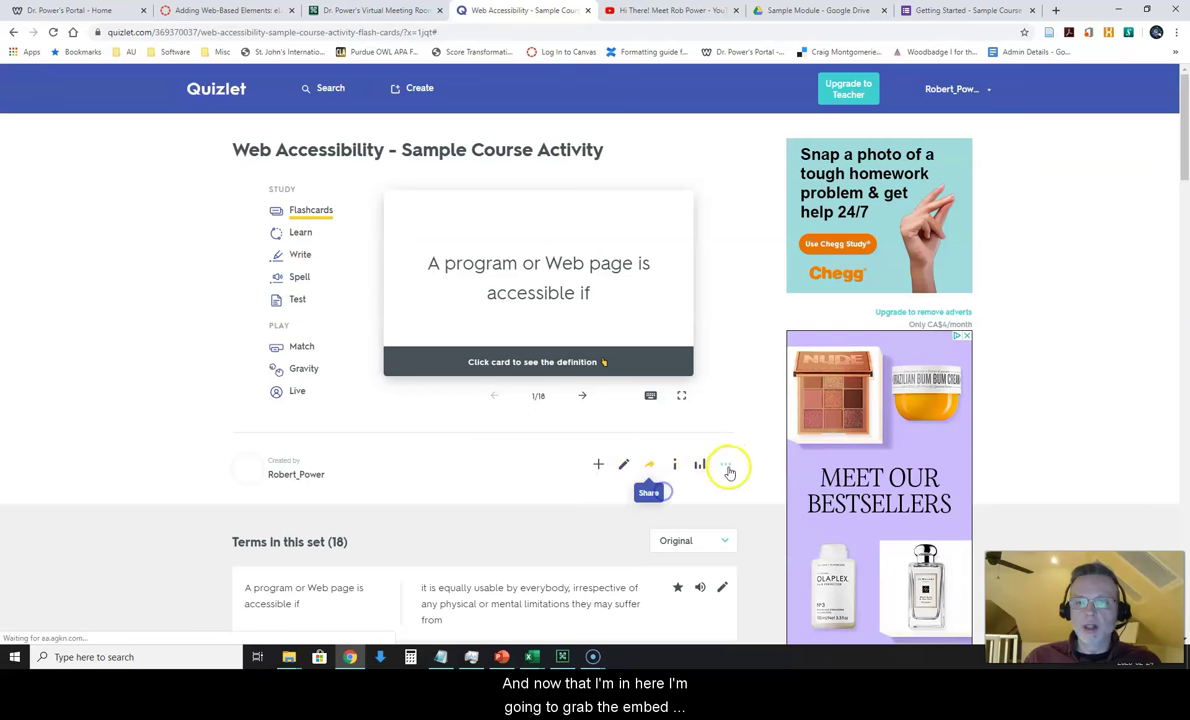
click(727, 467)
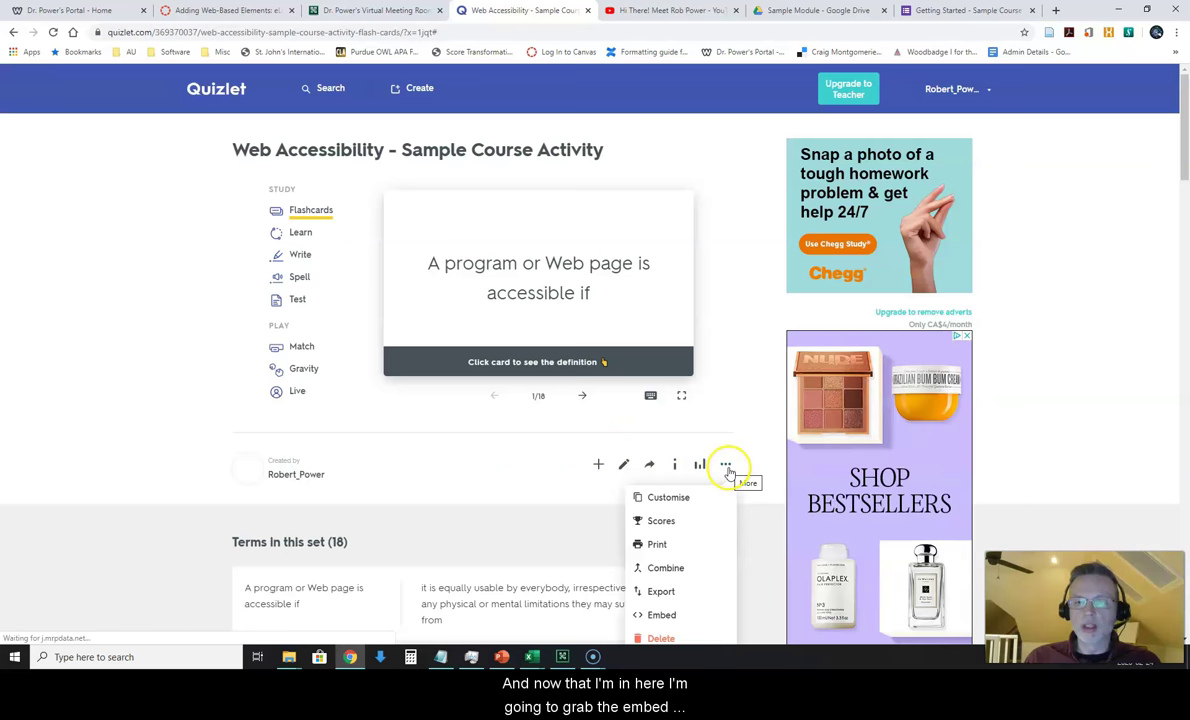
click(673, 616)
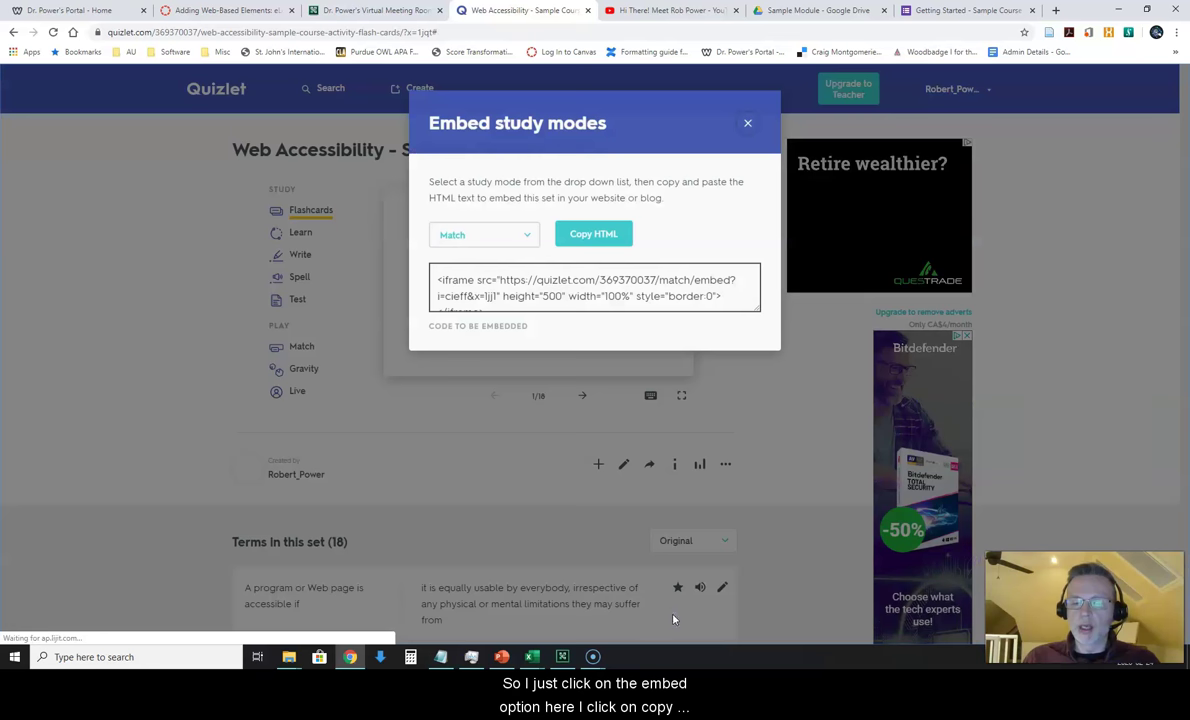
click(597, 238)
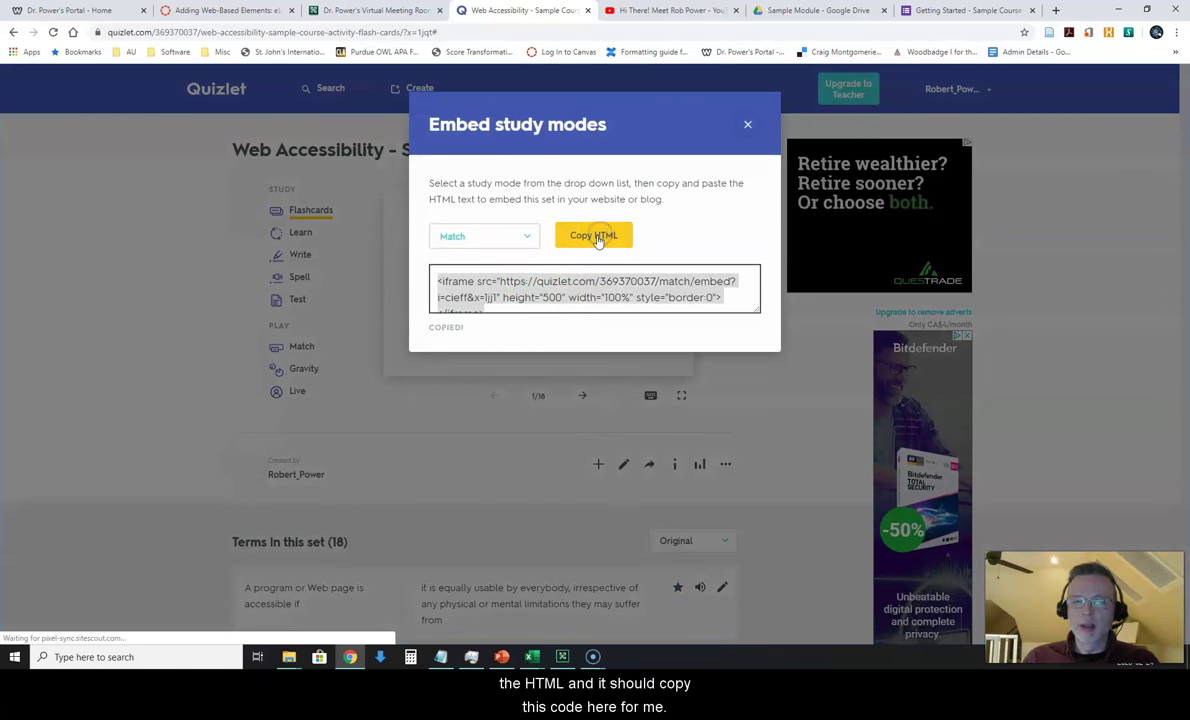
In Notepad, delete the YouTube link and paste the Quizlet Match embed code below the existing iframe snippets
click(439, 662)
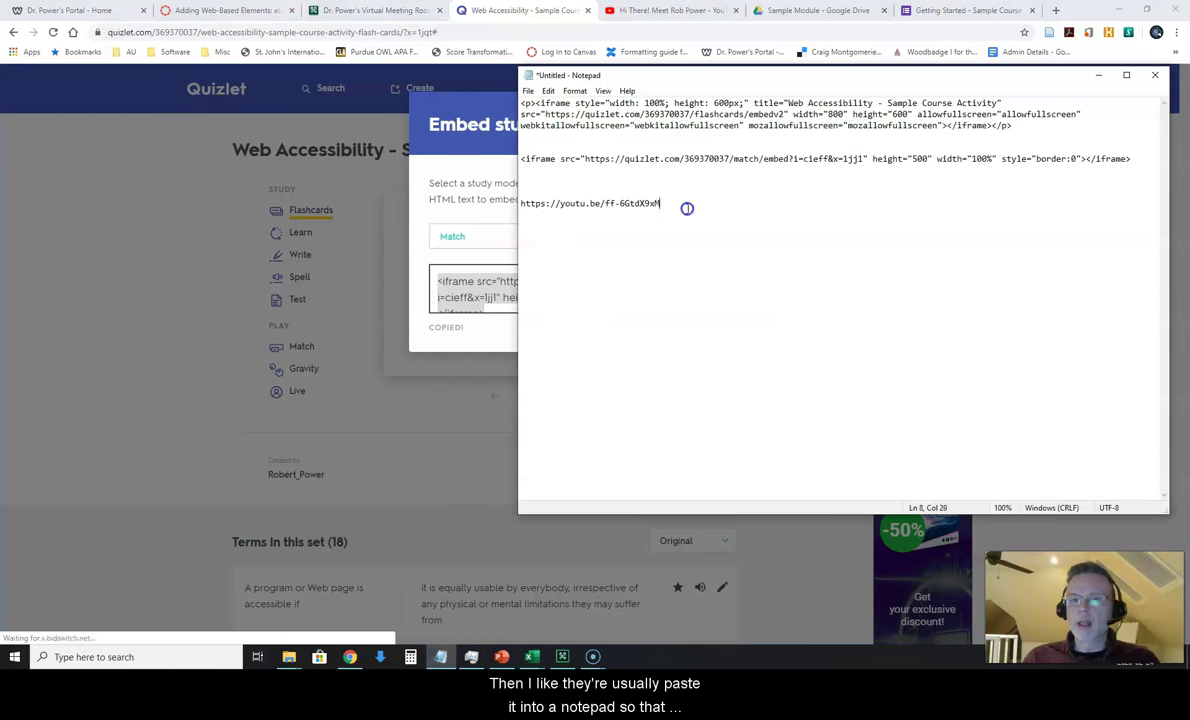
drag(687, 208, 522, 205)
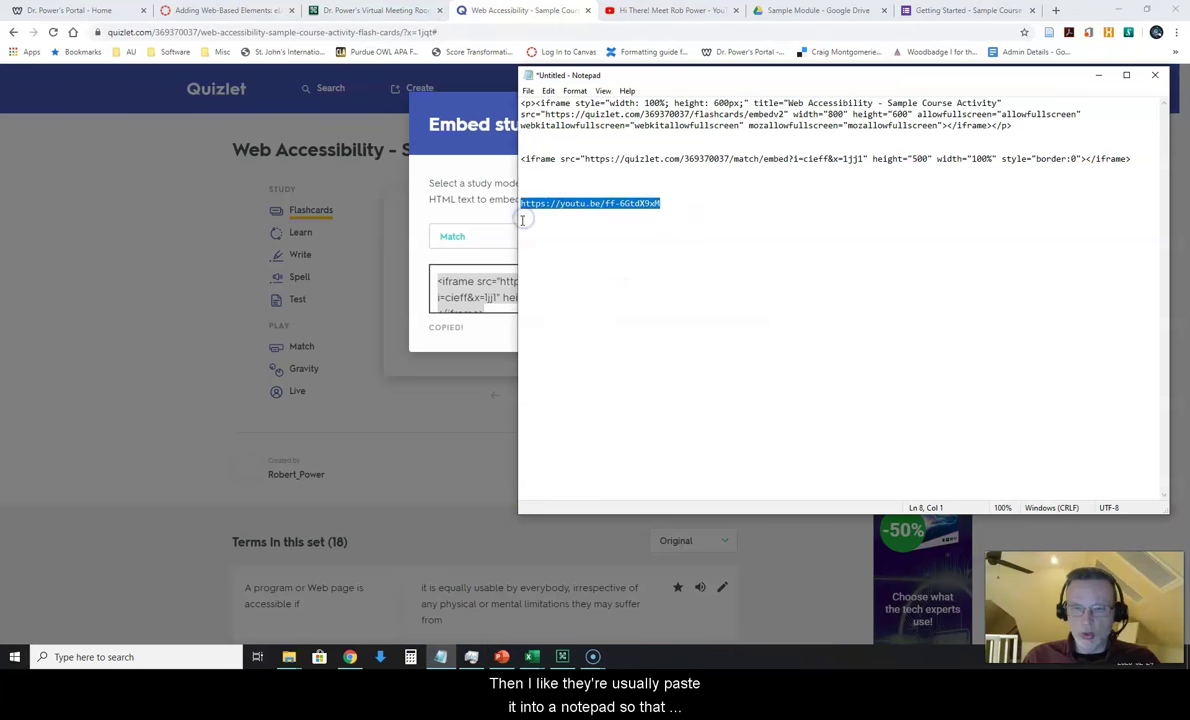
key(Delete)
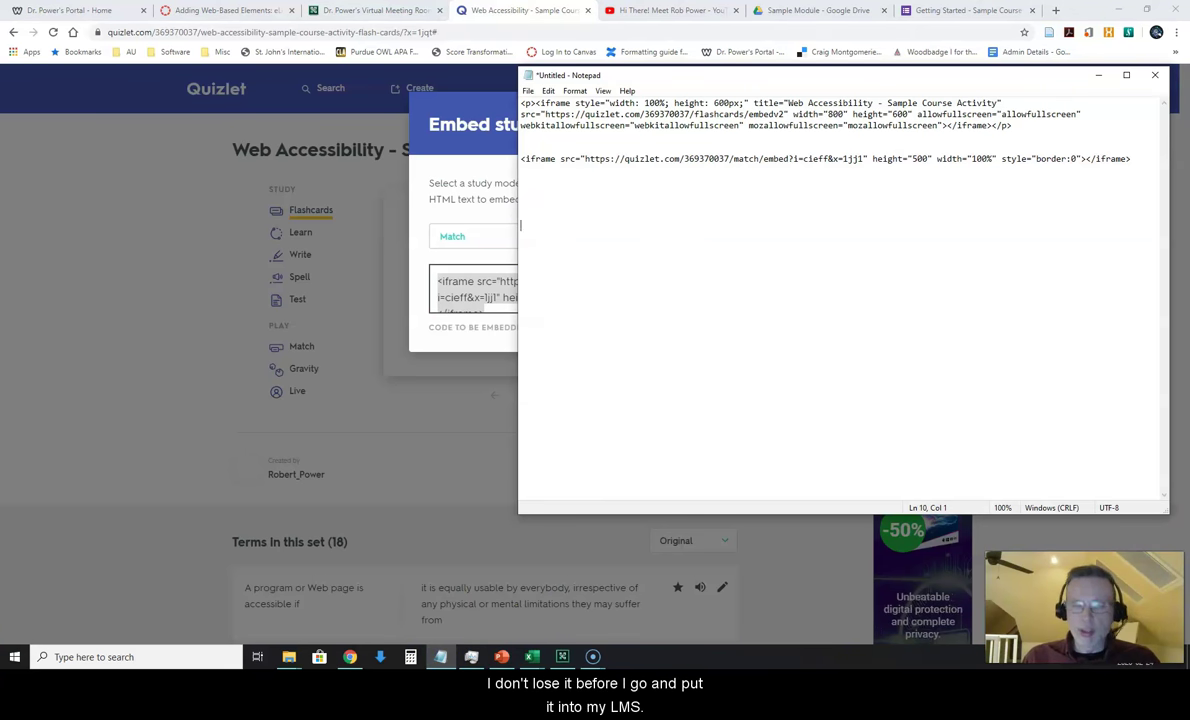
key(ctrl+v)
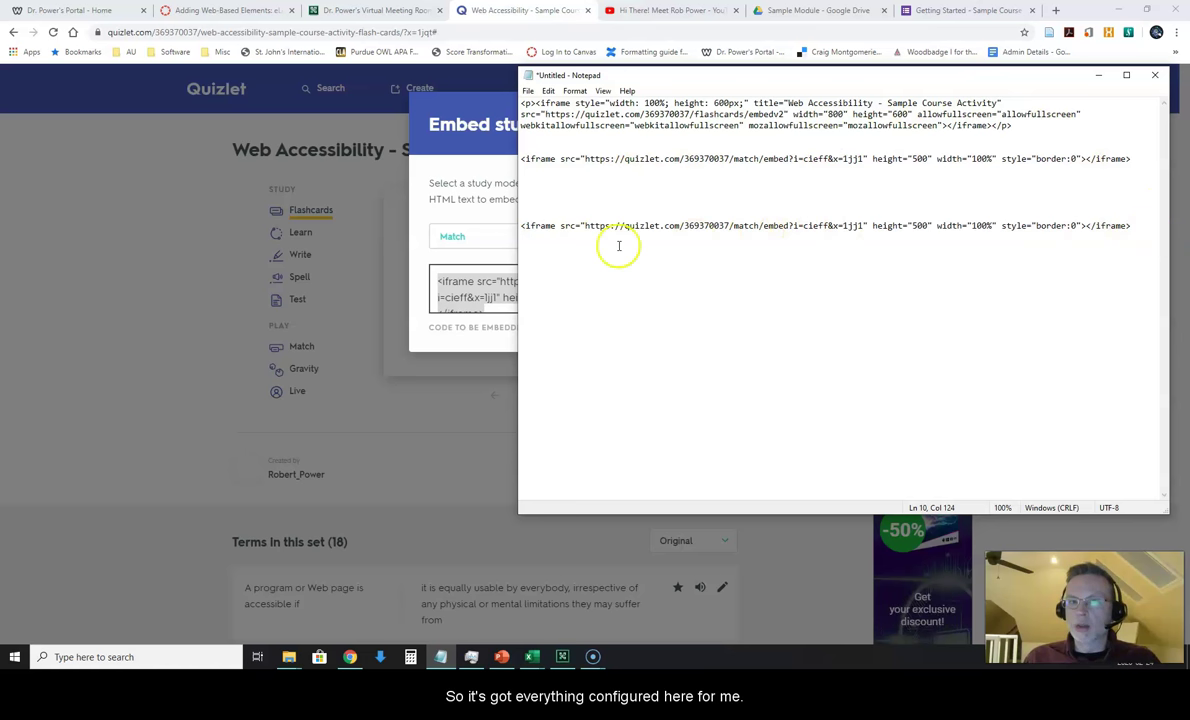
Switch back to the Canvas page, enter the placeholder HERE below the video, and show the page's HTML source
click(216, 10)
click(216, 10)
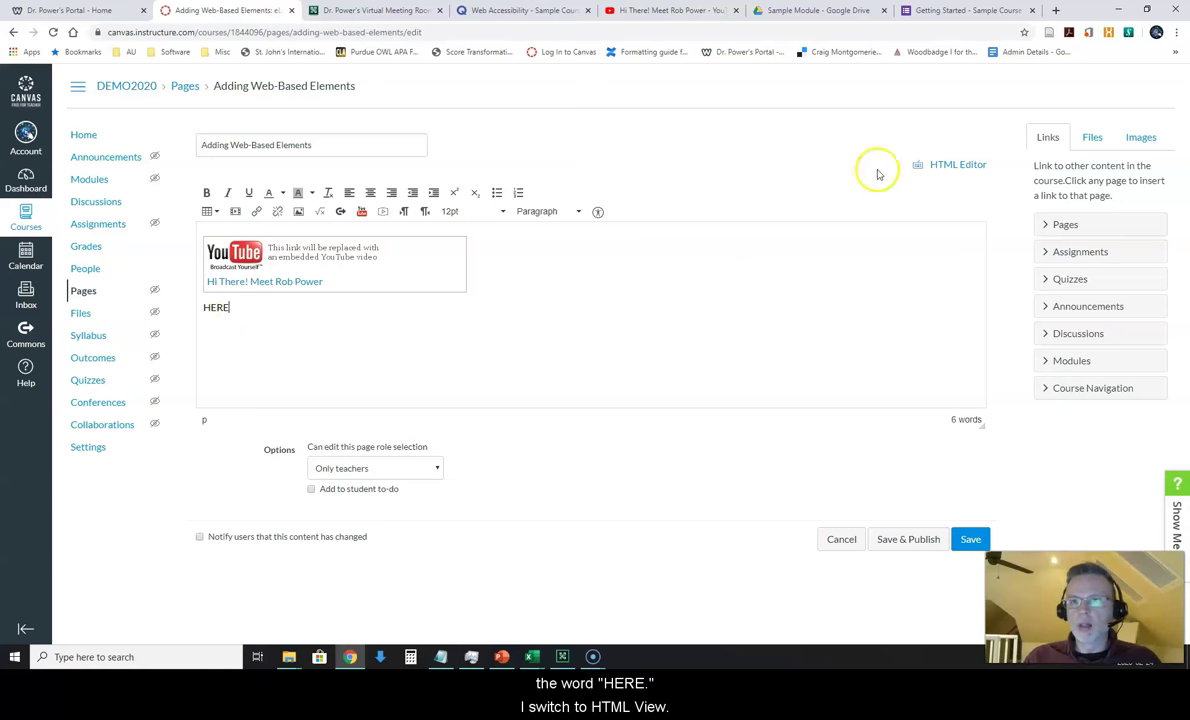
click(956, 168)
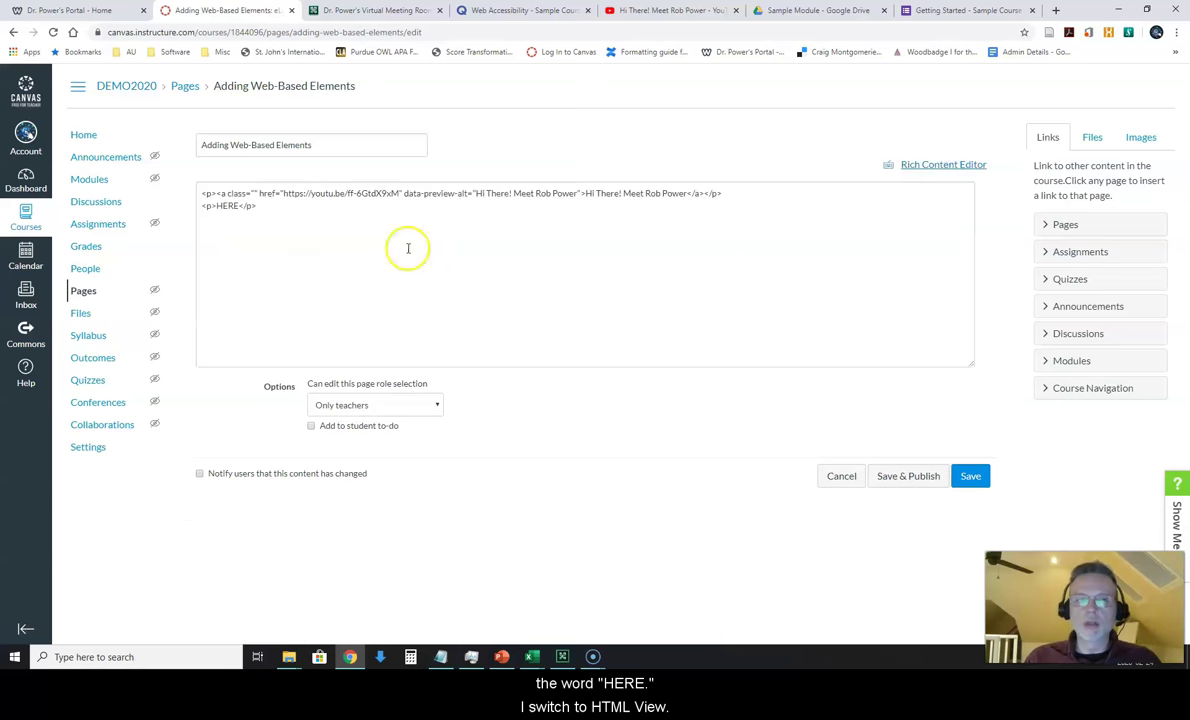
Replace the HERE paragraph in the HTML with the Quizlet Match embed code and check the game in the rich content editor
drag(266, 208, 228, 213)
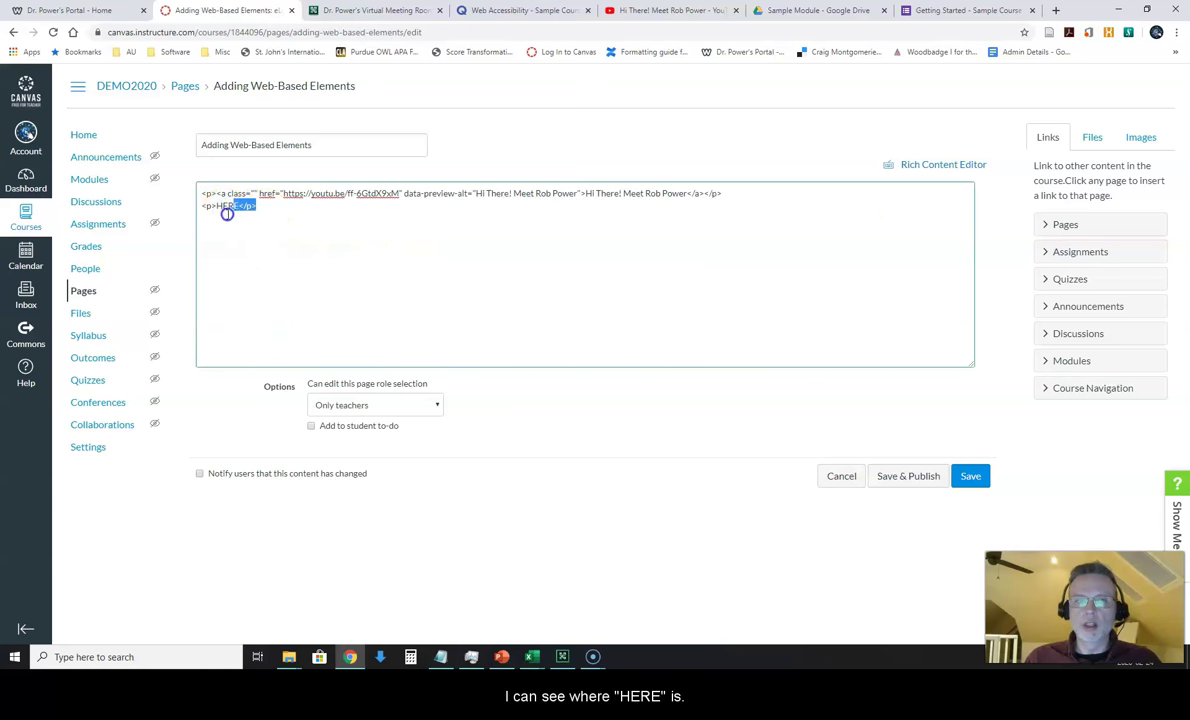
key(ctrl+v)
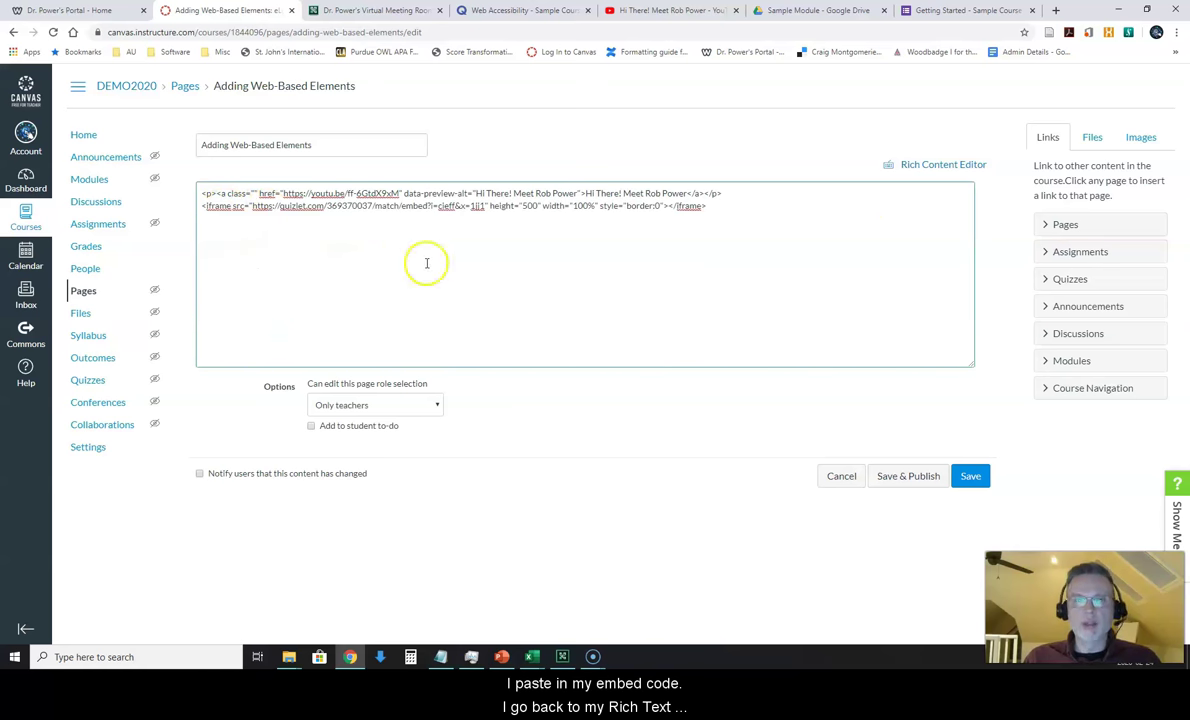
click(956, 168)
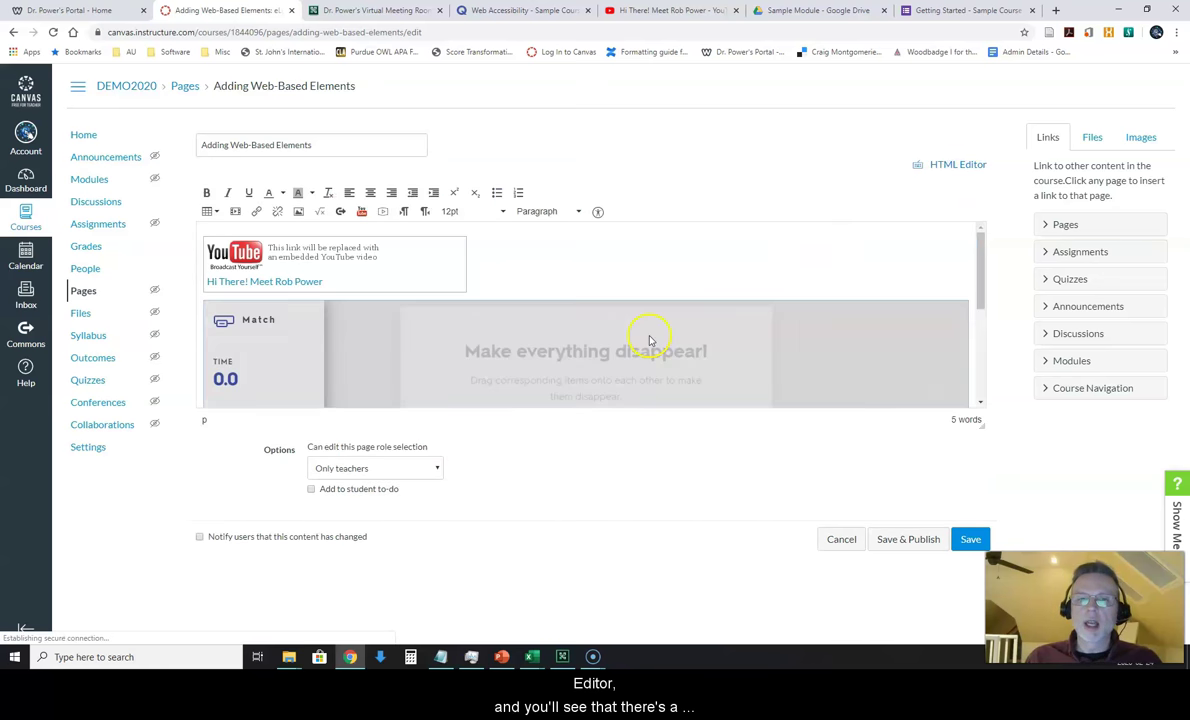
scroll(937, 322, down, 3)
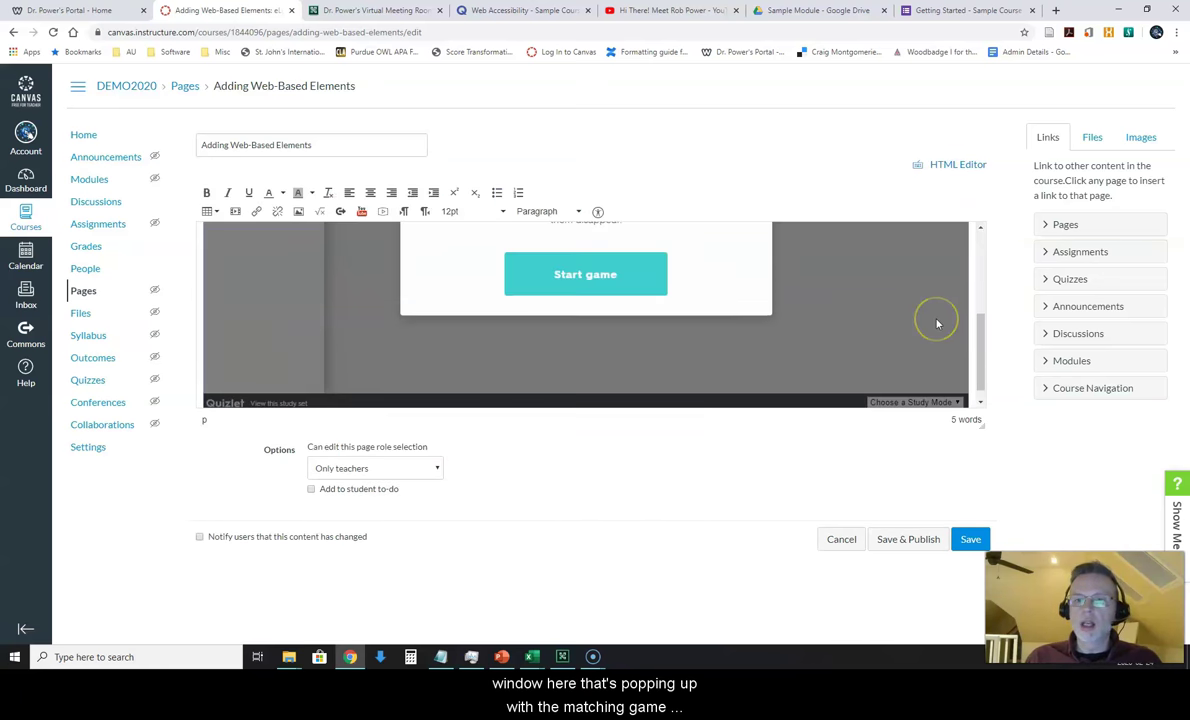
Enlarge the page's editing area, then show its HTML source and start a new line below the Quizlet iframe
scroll(937, 324, up, 3)
scroll(937, 326, down, 4)
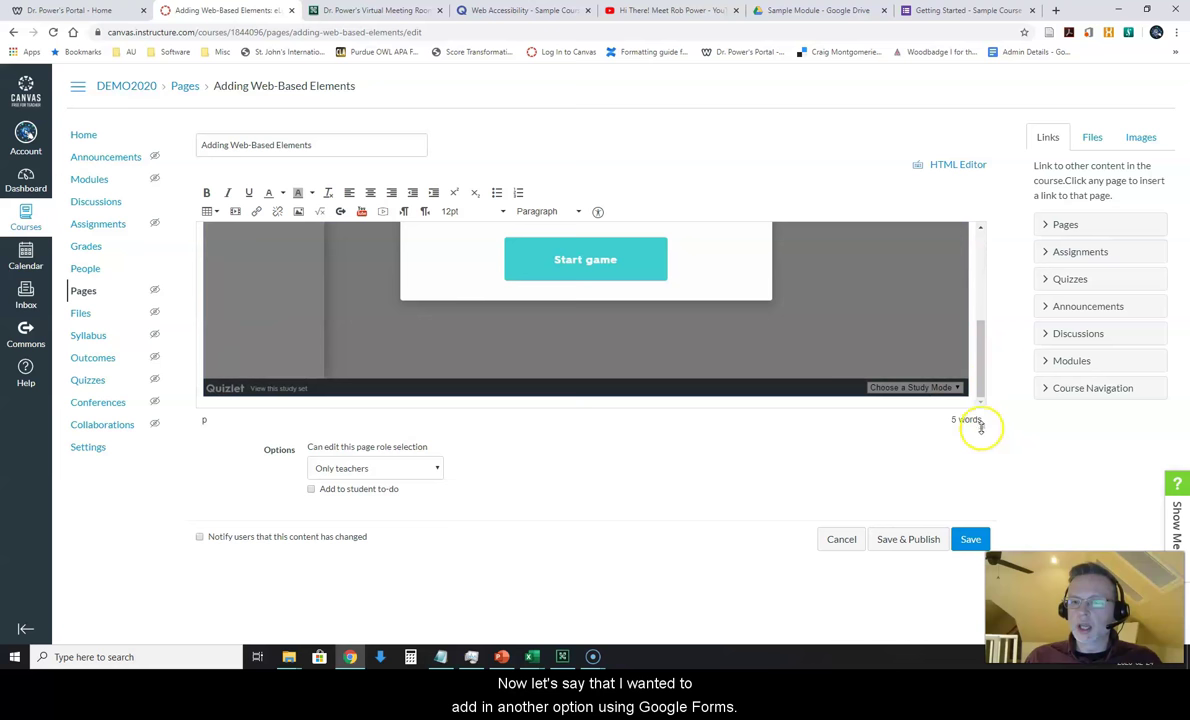
drag(980, 427, 962, 523)
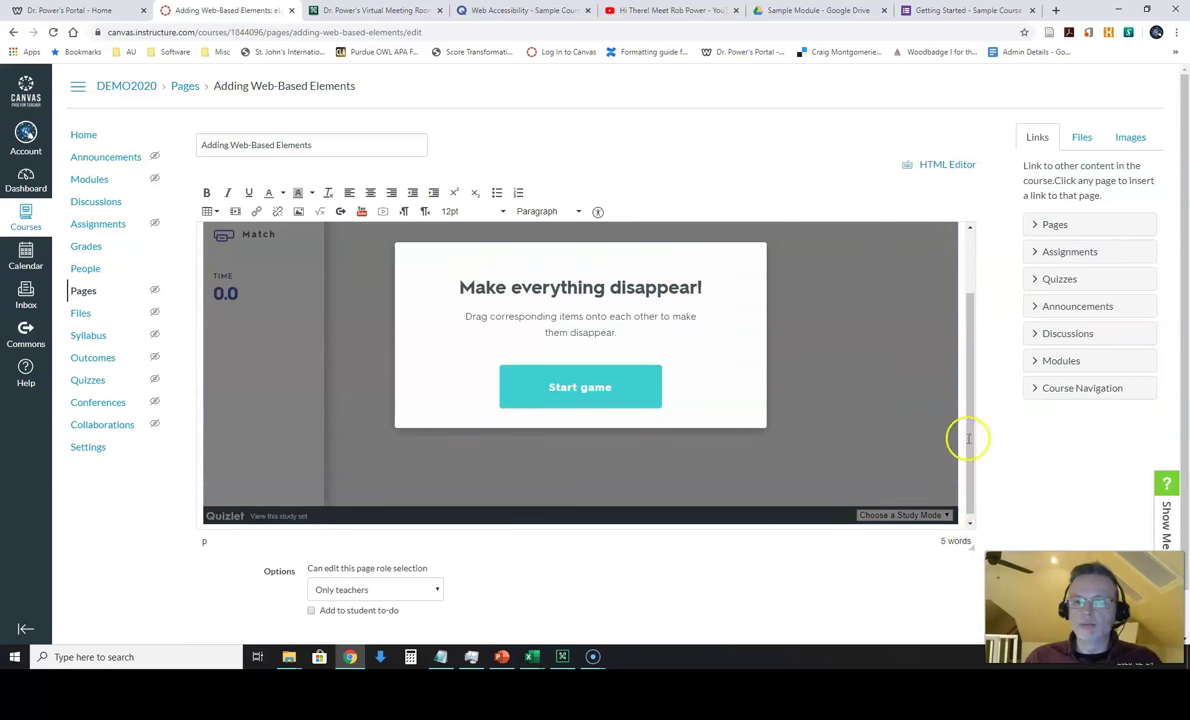
click(937, 164)
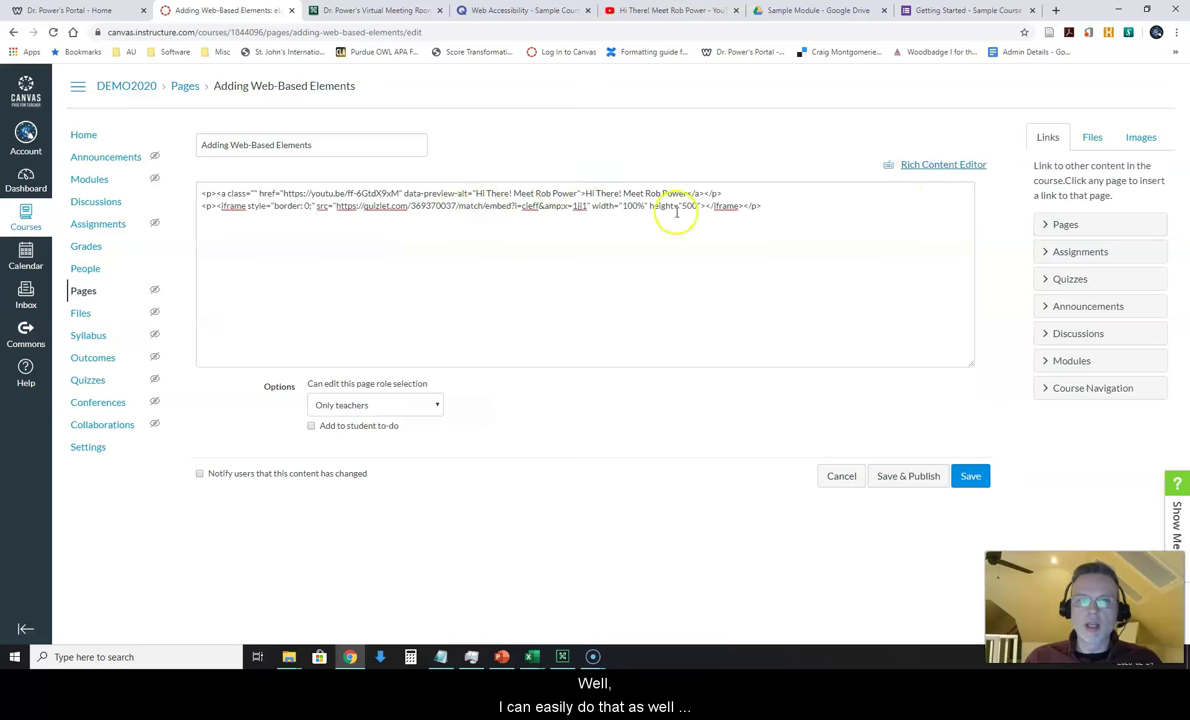
click(783, 209)
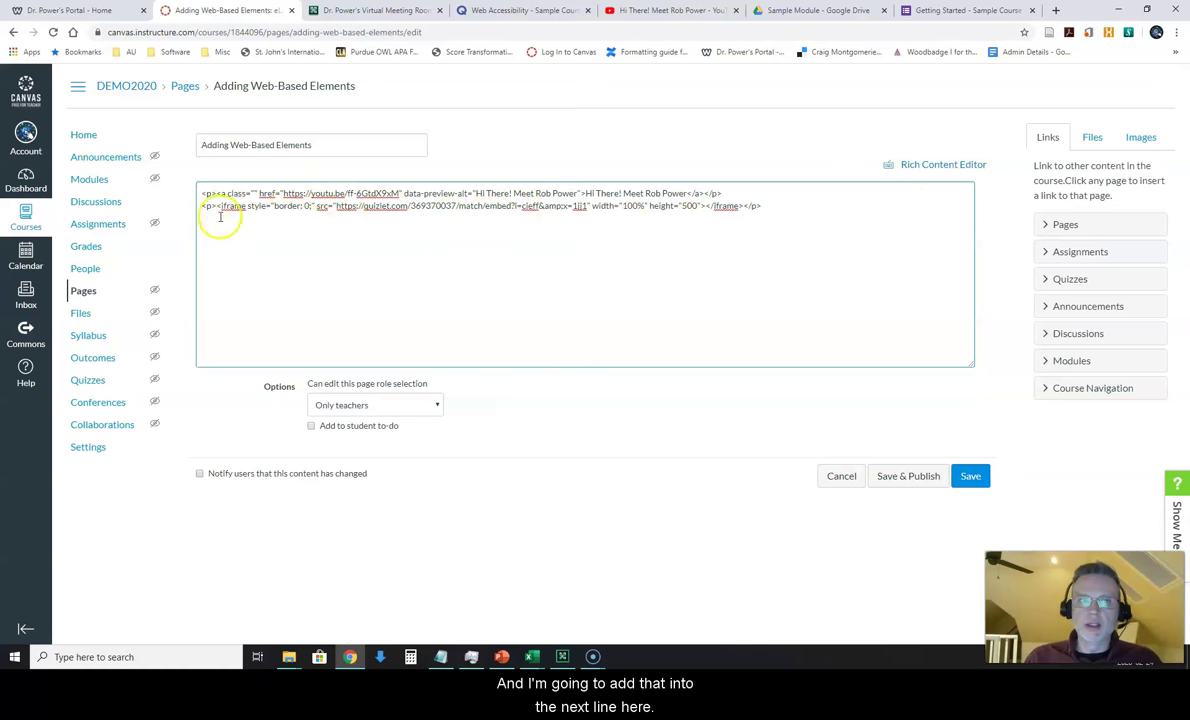
Switch to the "Getting Started - Sample Course" Google Form and copy its embed HTML from the send options
click(935, 11)
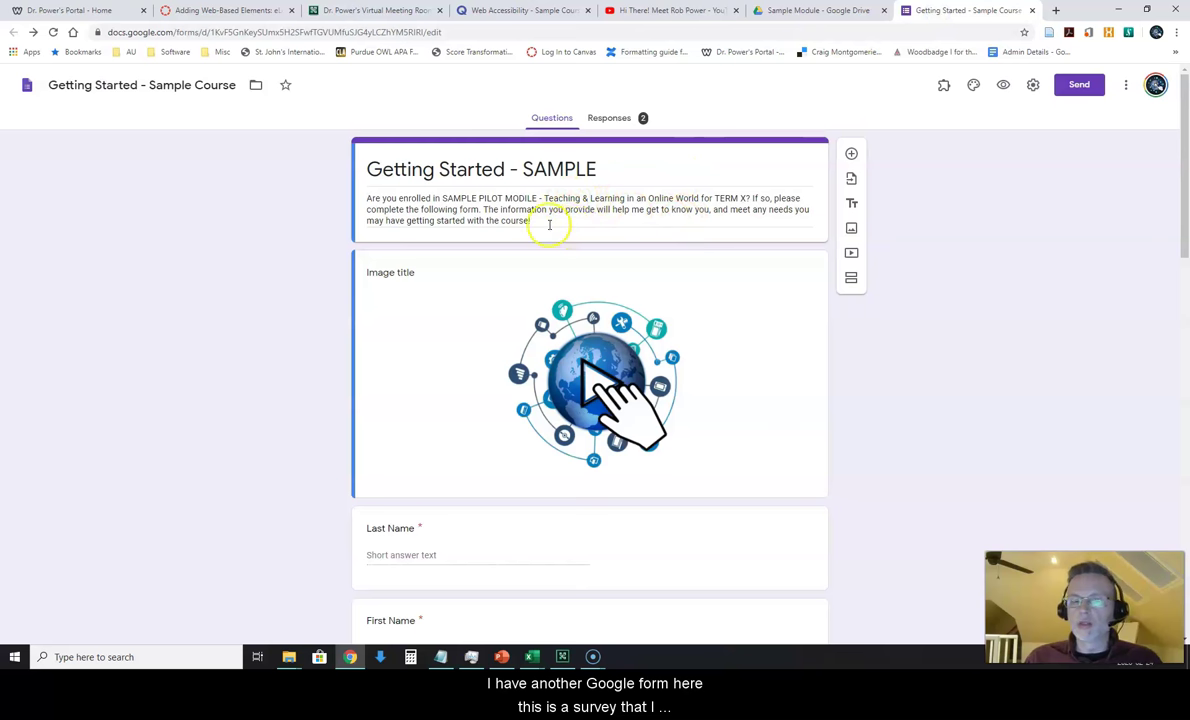
scroll(412, 325, down, 6)
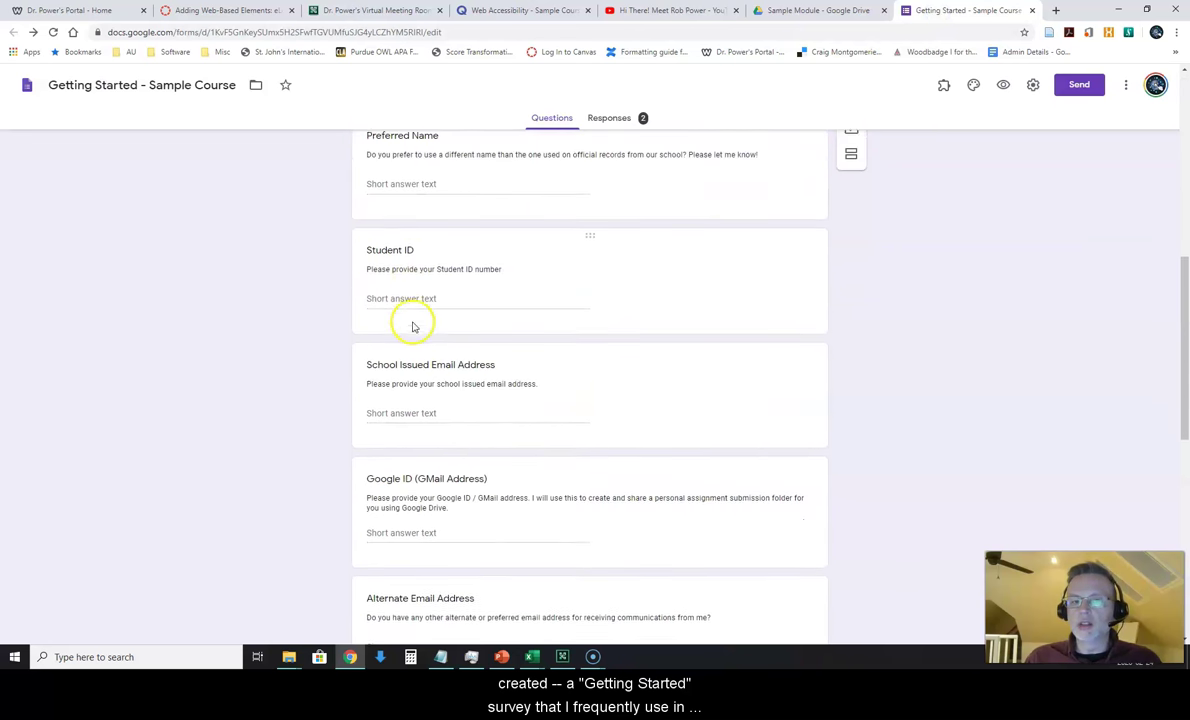
scroll(412, 325, up, 6)
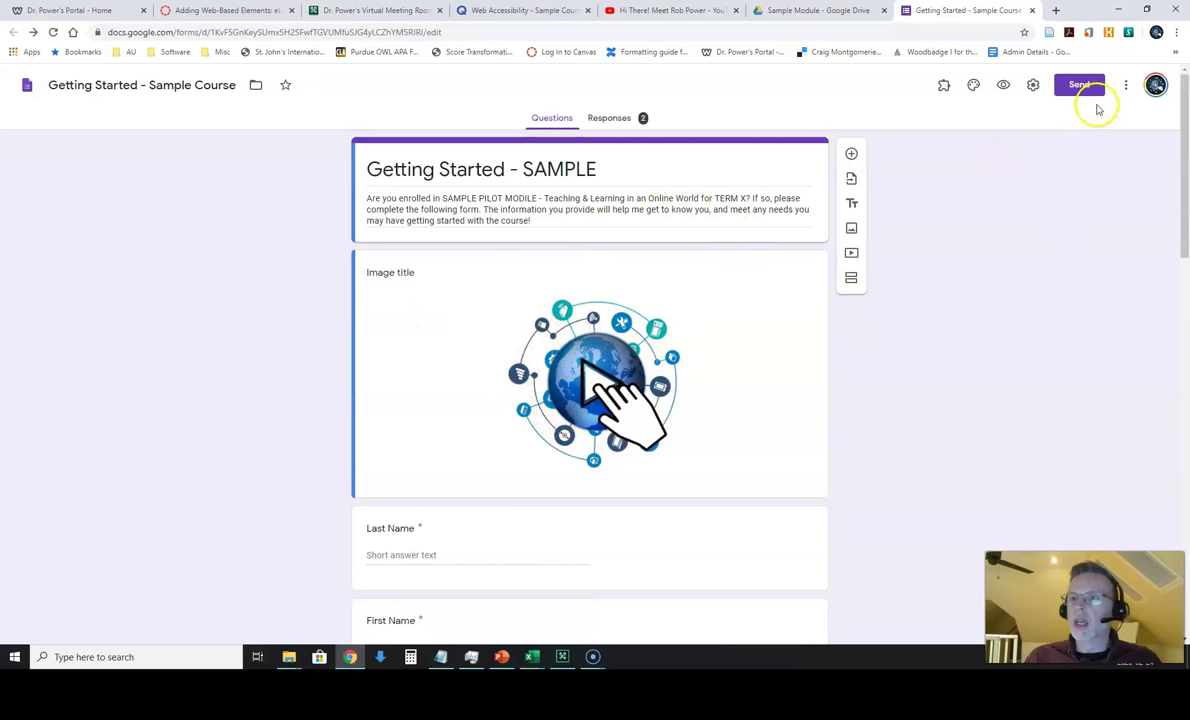
click(1081, 86)
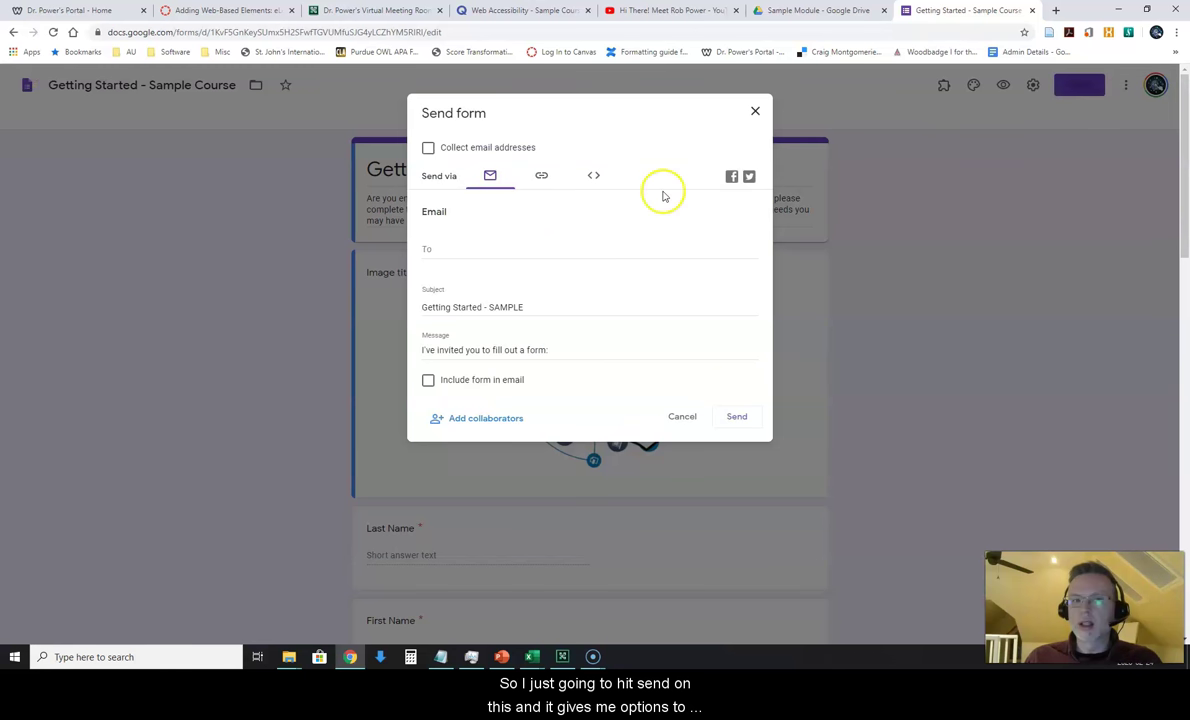
click(544, 177)
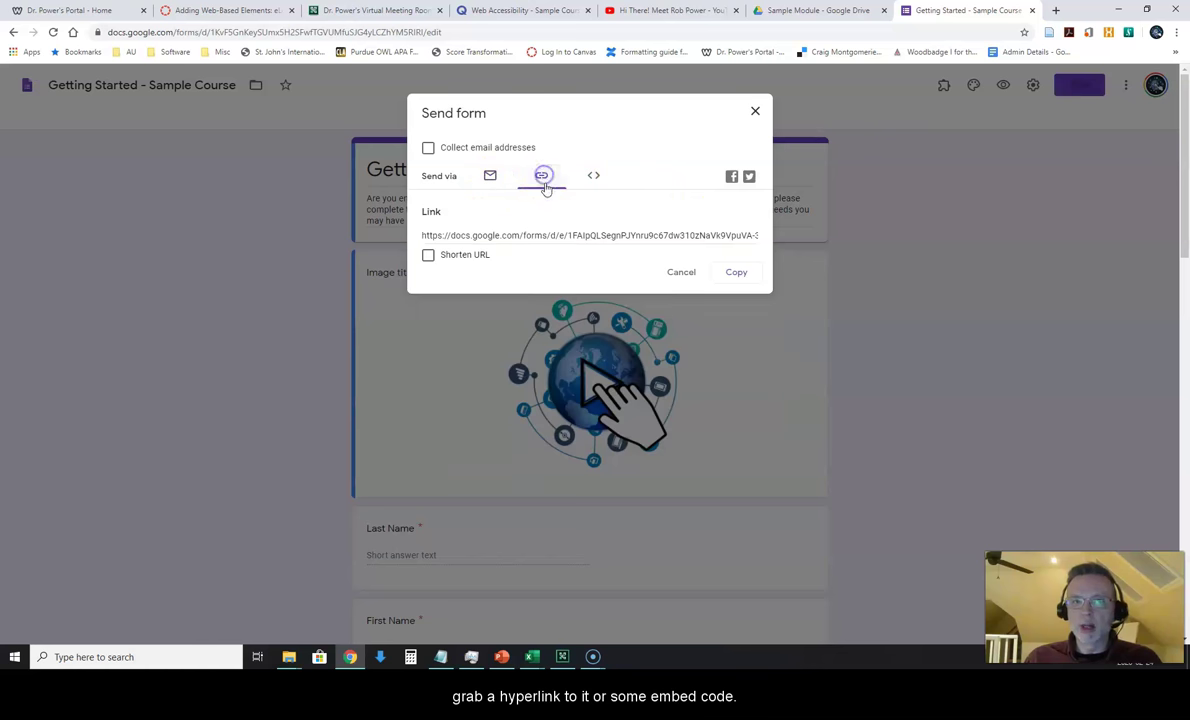
click(594, 176)
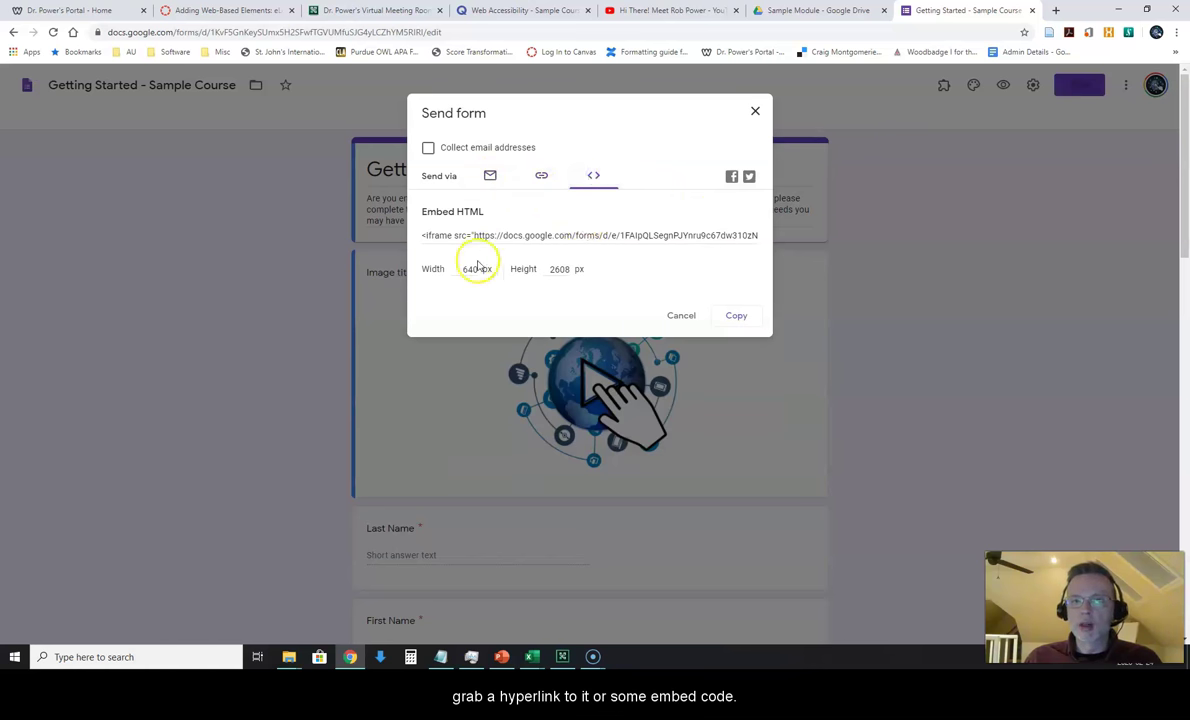
click(733, 317)
Switch to Notepad and paste the Google Form embed code below the last Quizlet iframe
mouse_move(441, 657)
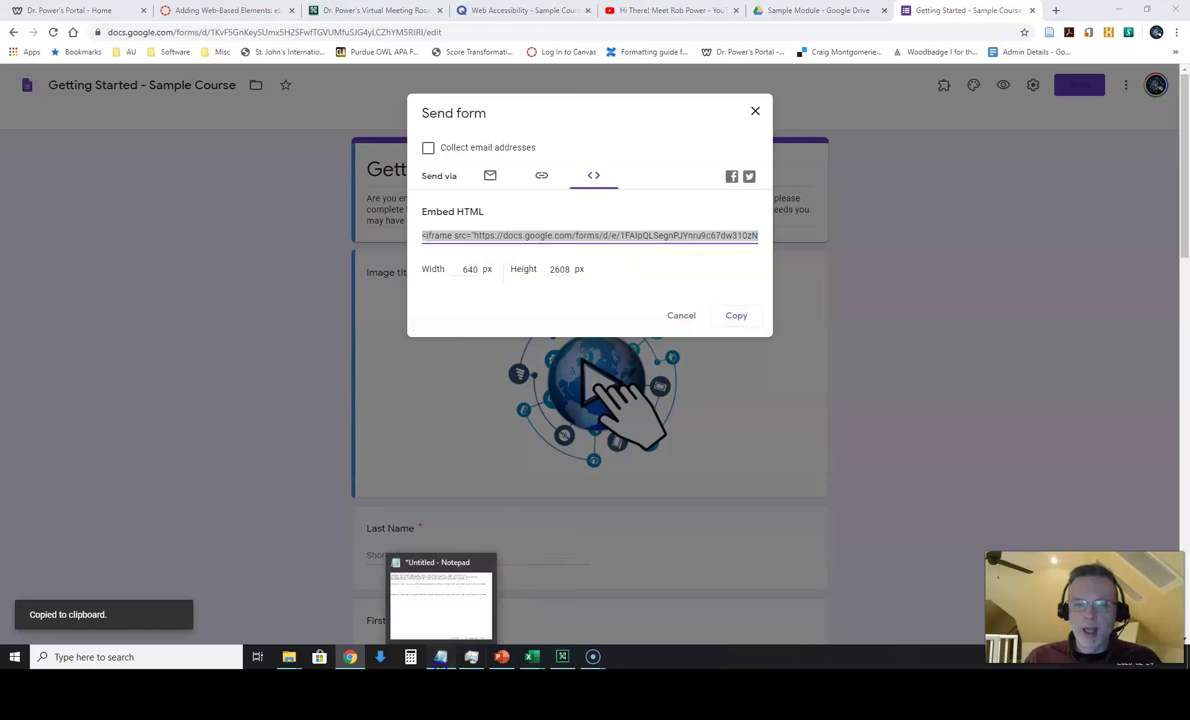
click(441, 600)
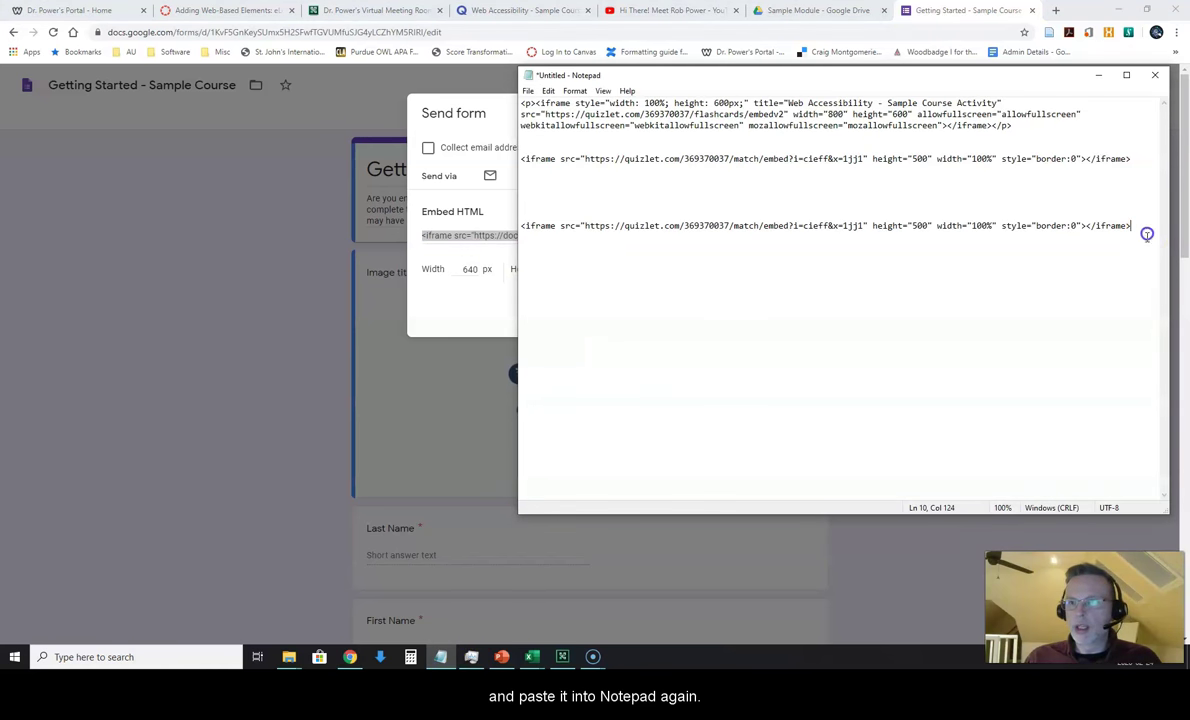
key(Return)
key(ctrl+v)
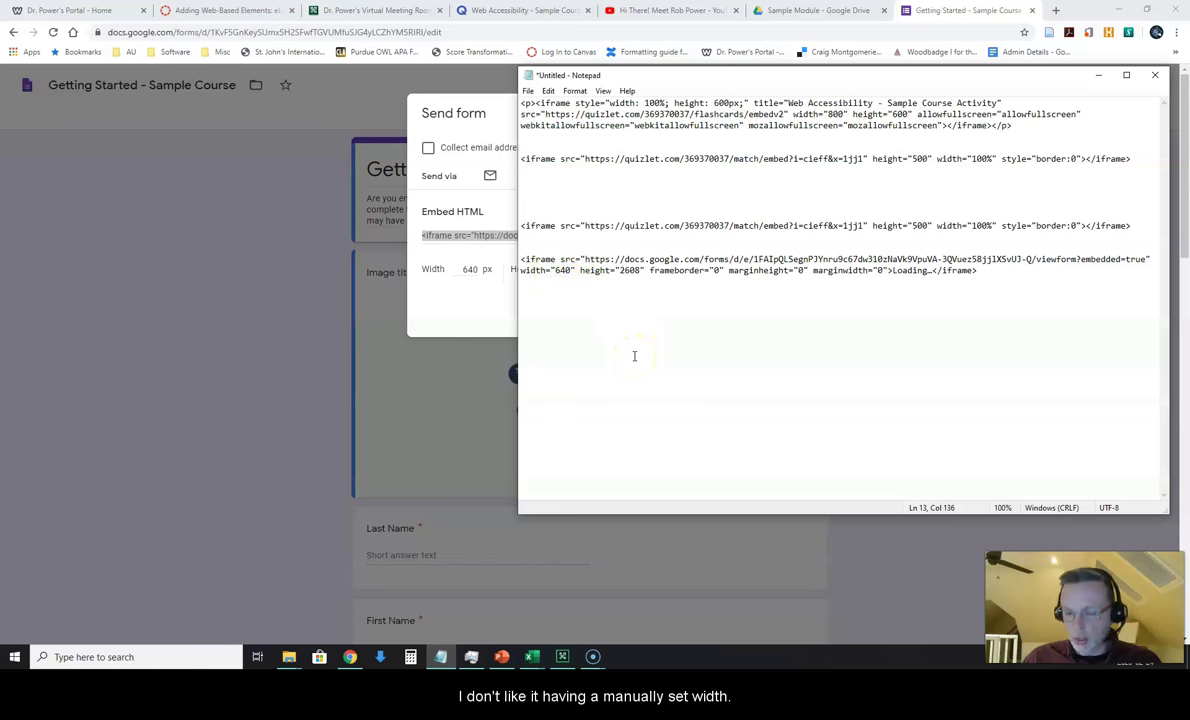
Set the Google Form iframe's width to 100% and its height to 500 in the embed code
text(100)
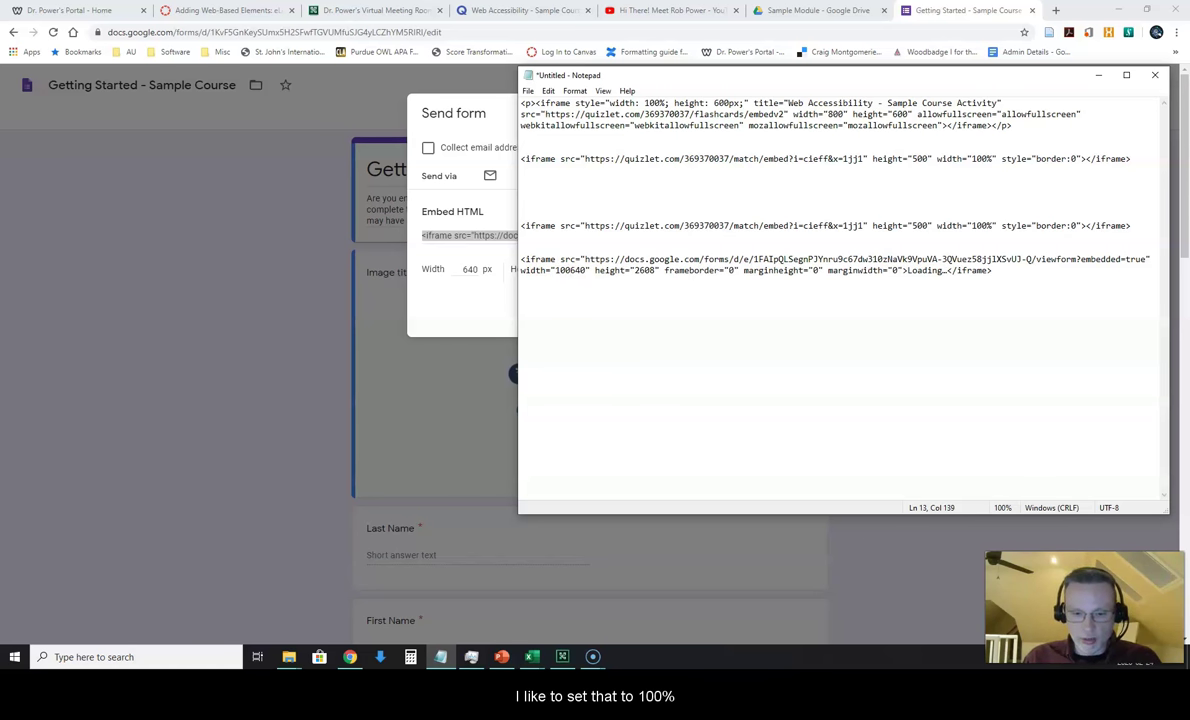
key(Delete)
key(Delete)
key(Delete)
text(%)
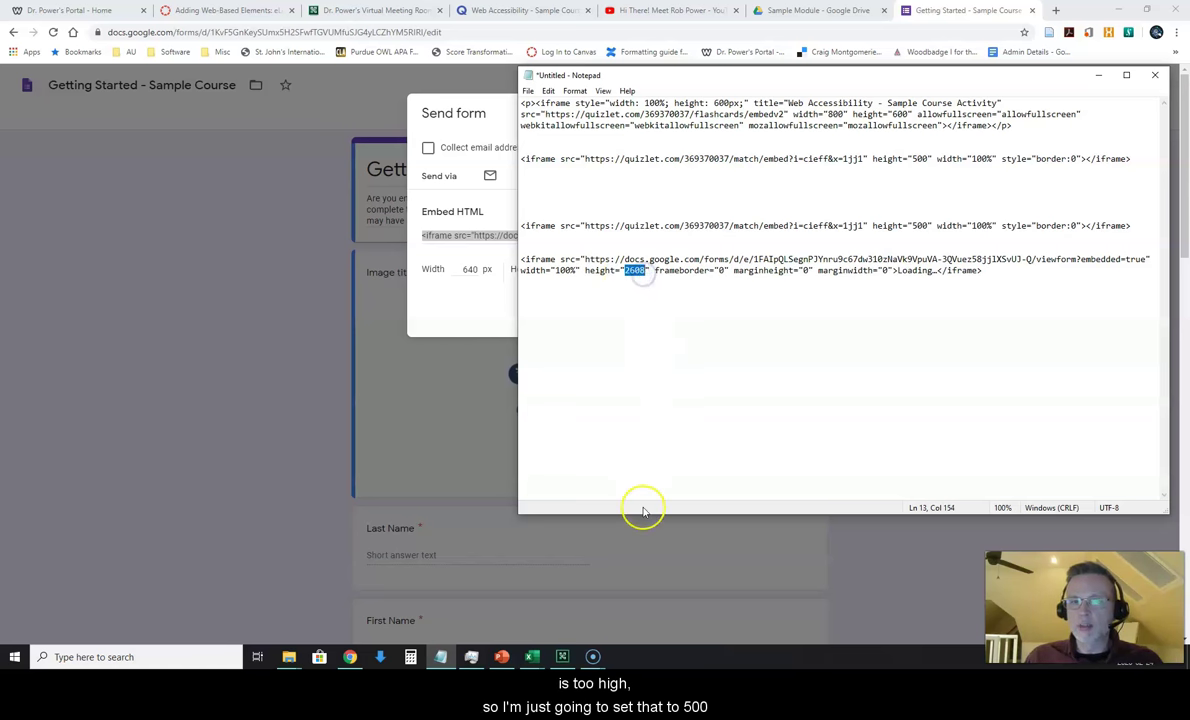
text(500)
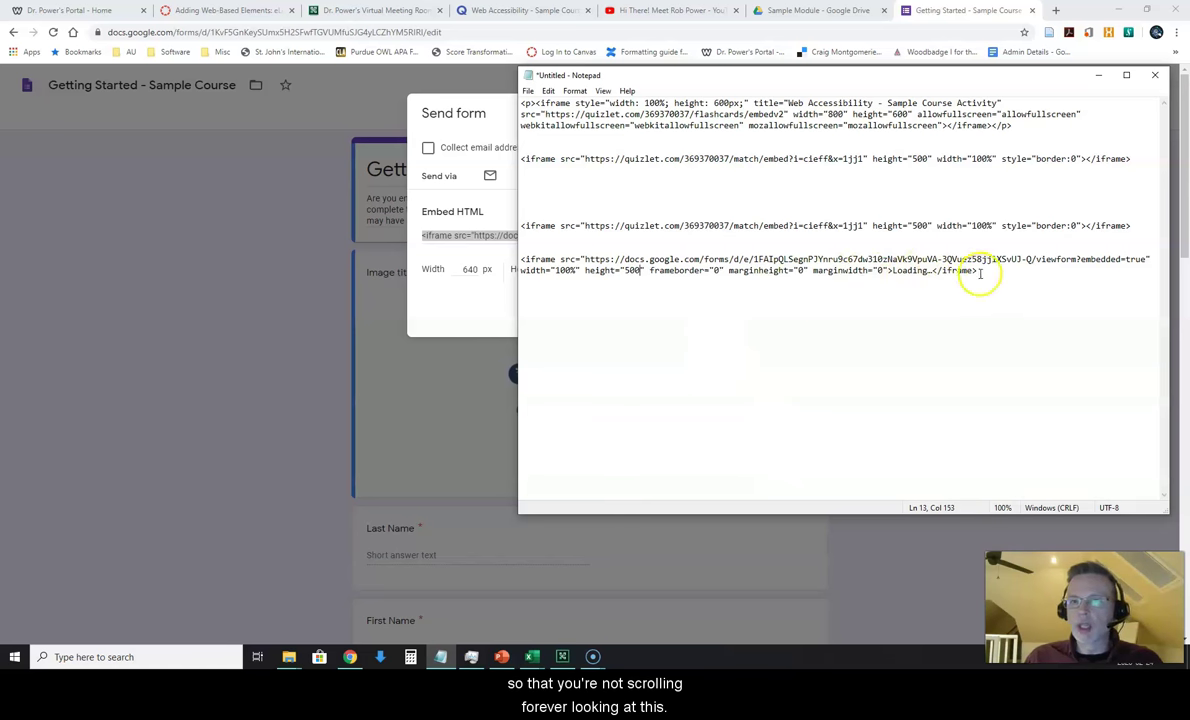
Copy the edited Google Form iframe into the Canvas page's HTML below the Quizlet code, and save and publish the page
drag(978, 271, 514, 260)
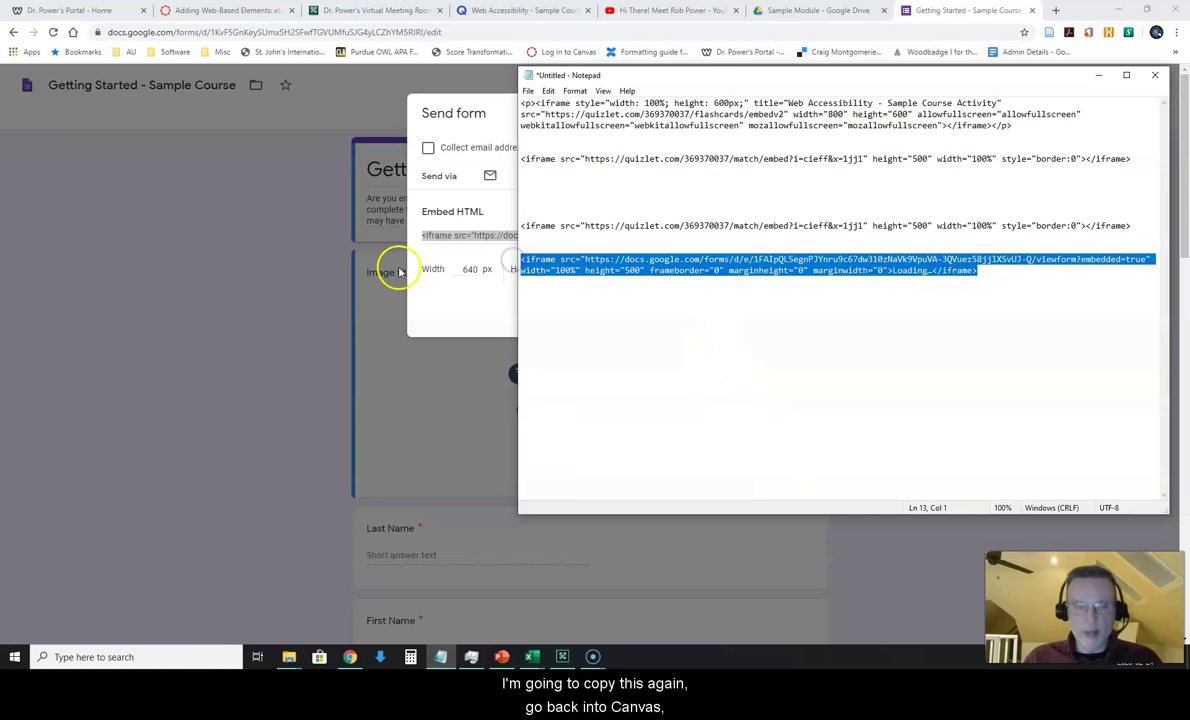
click(252, 226)
click(212, 12)
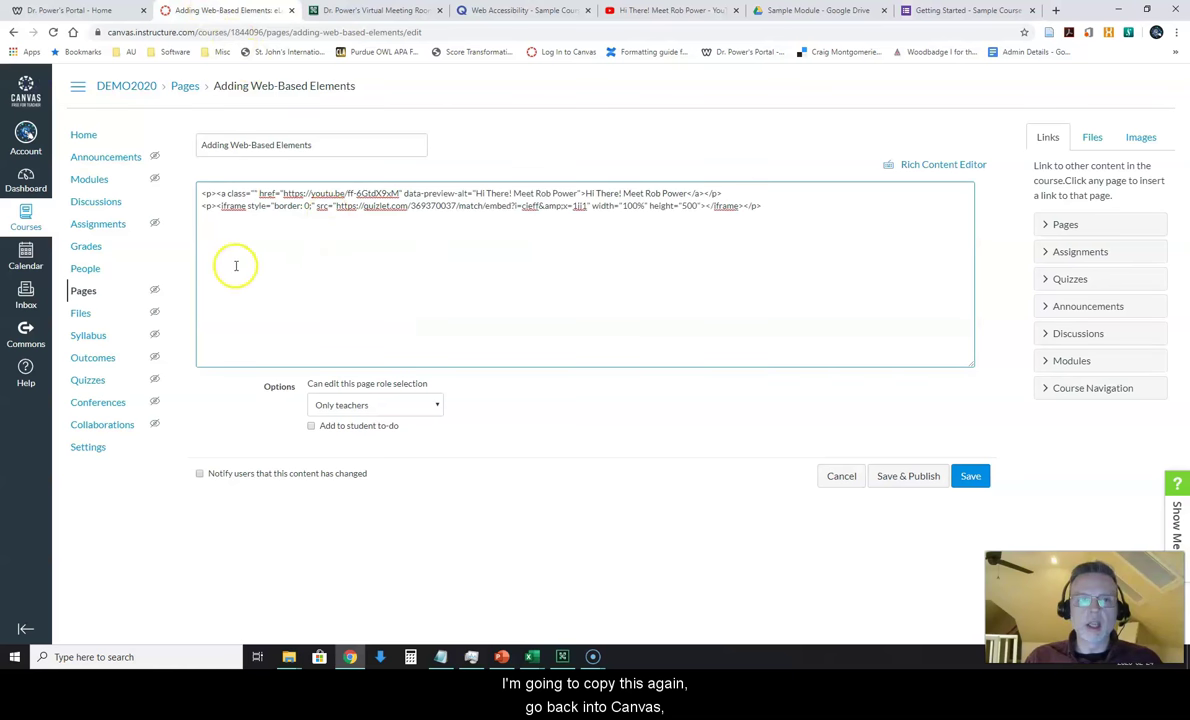
key(ctrl+v)
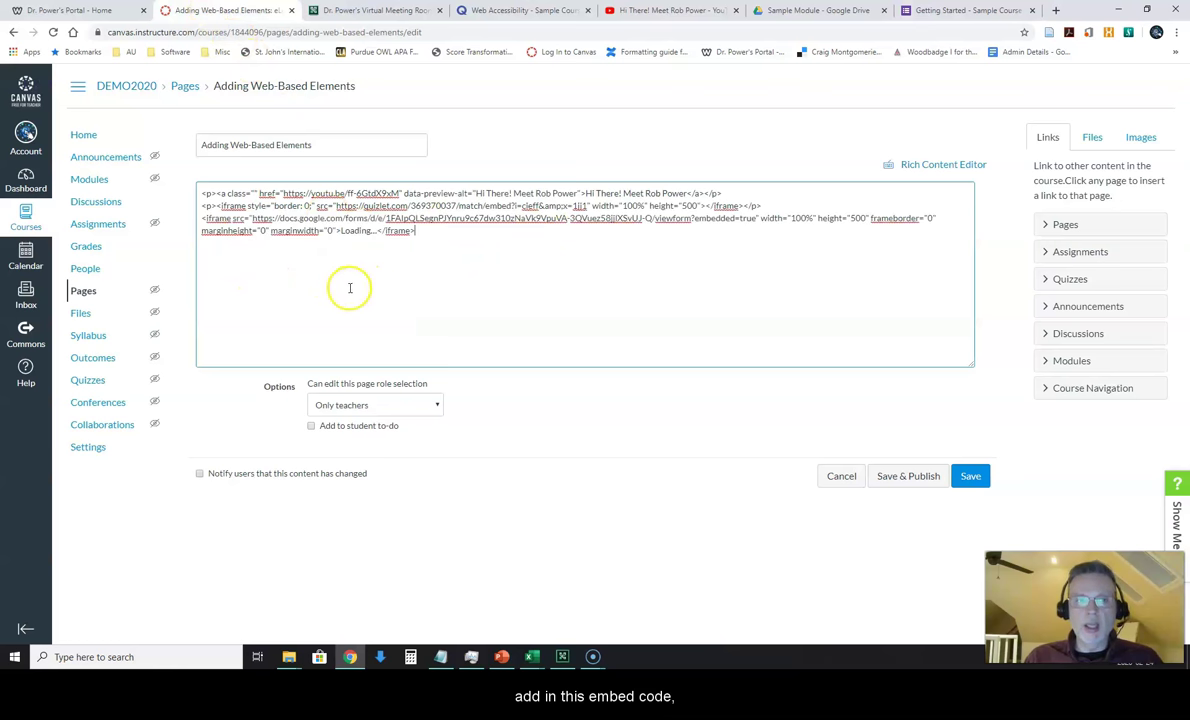
click(907, 476)
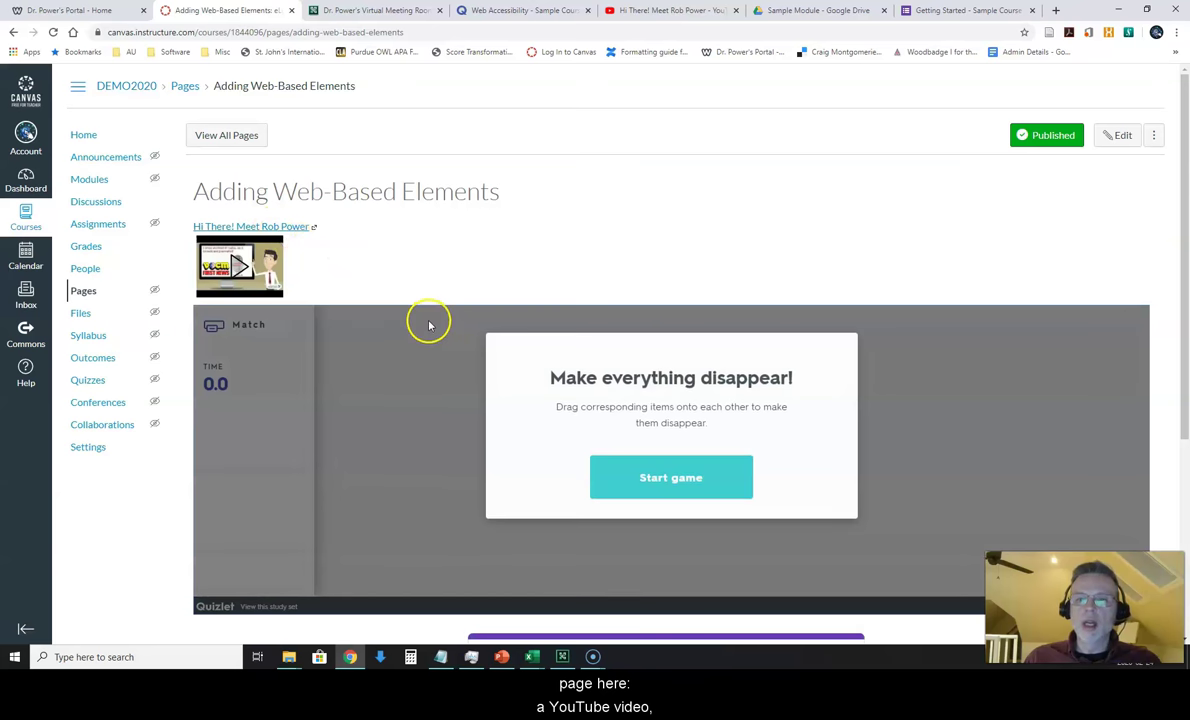
Review the published page's YouTube video, Quizlet Match game and embedded Google Form
scroll(430, 322, down, 2)
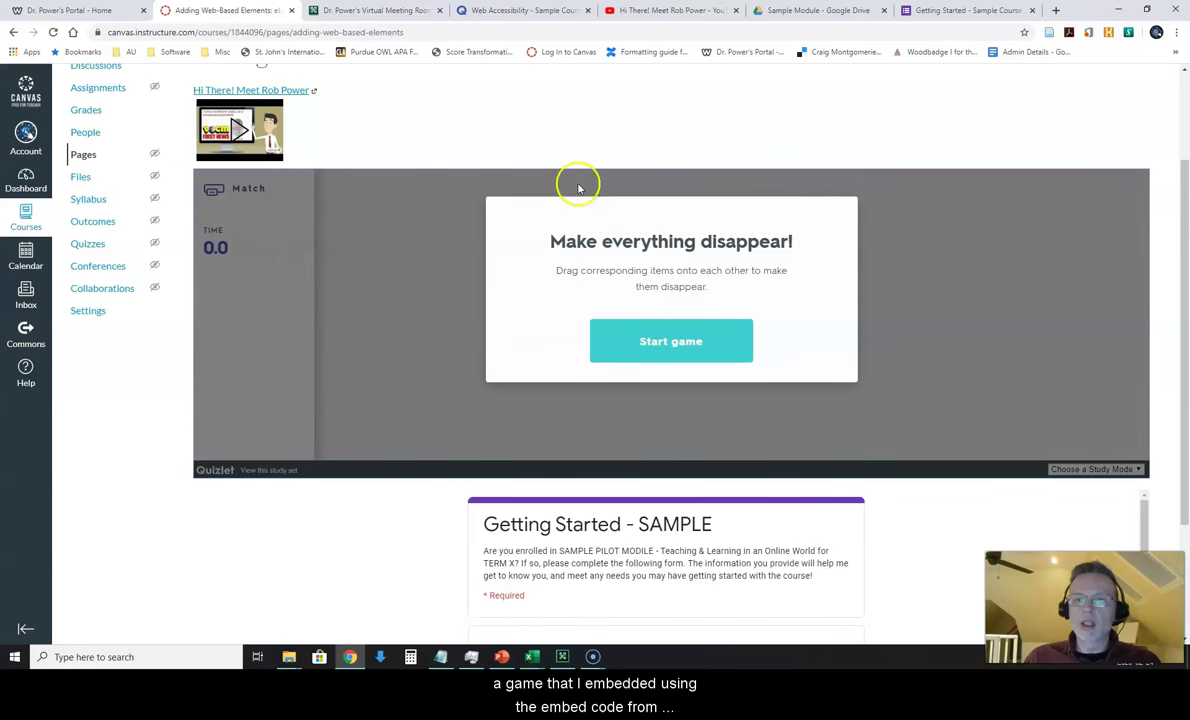
scroll(475, 262, down, 3)
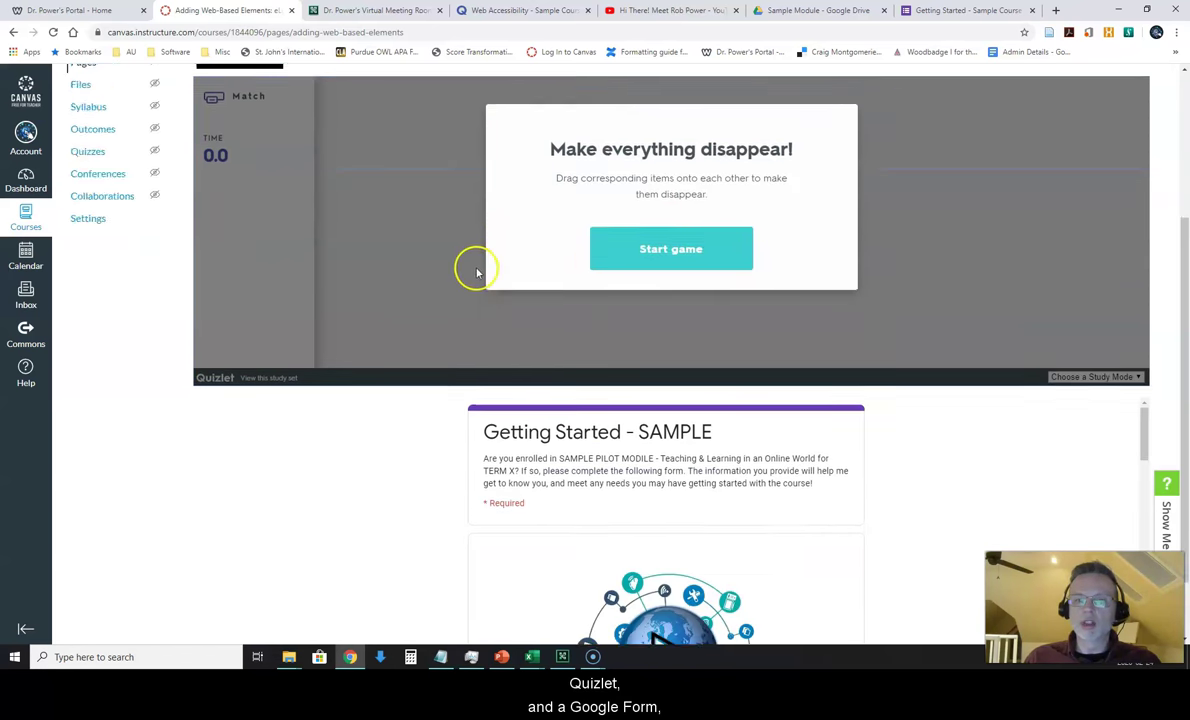
scroll(802, 446, down, 3)
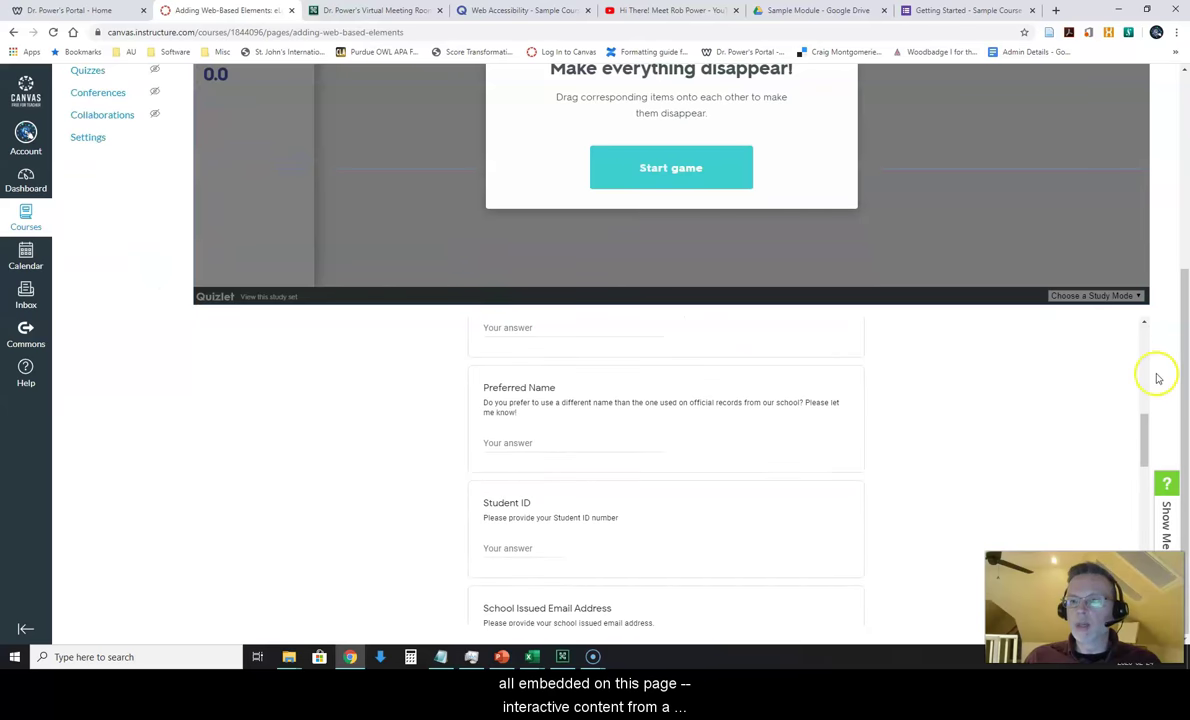
scroll(1155, 385, up, 1)
scroll(1157, 382, up, 3)
scroll(1155, 387, down, 3)
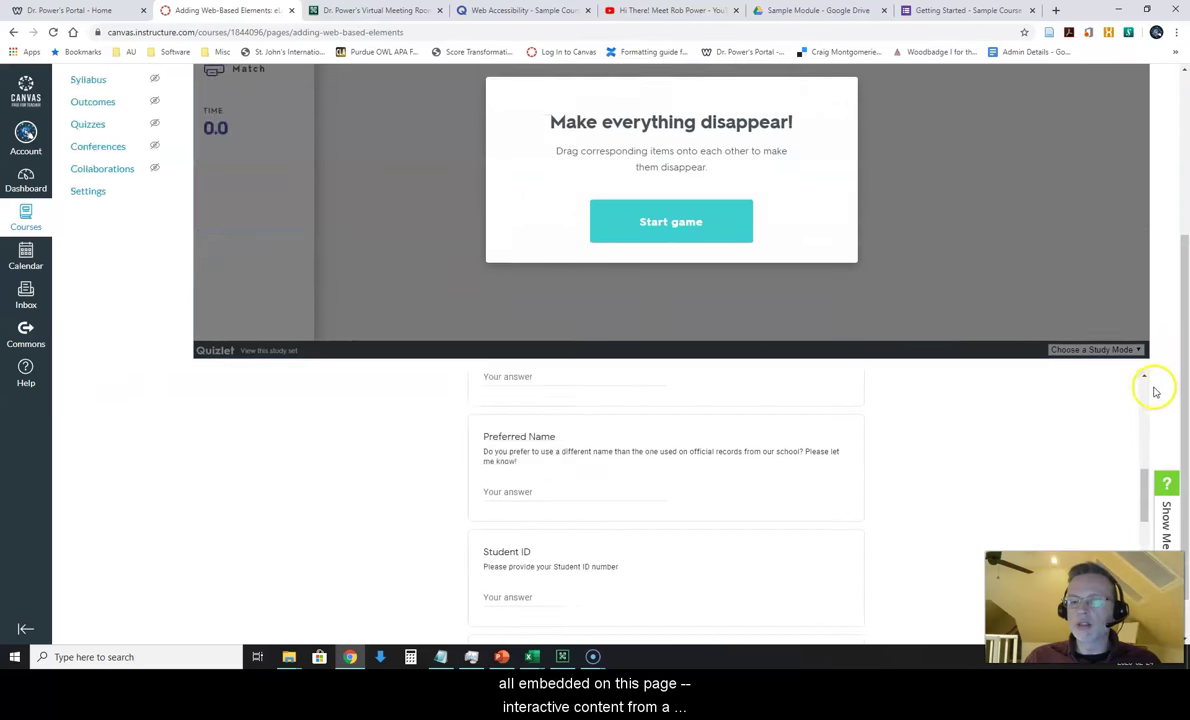
scroll(1068, 465, down, 6)
scroll(1064, 470, up, 10)
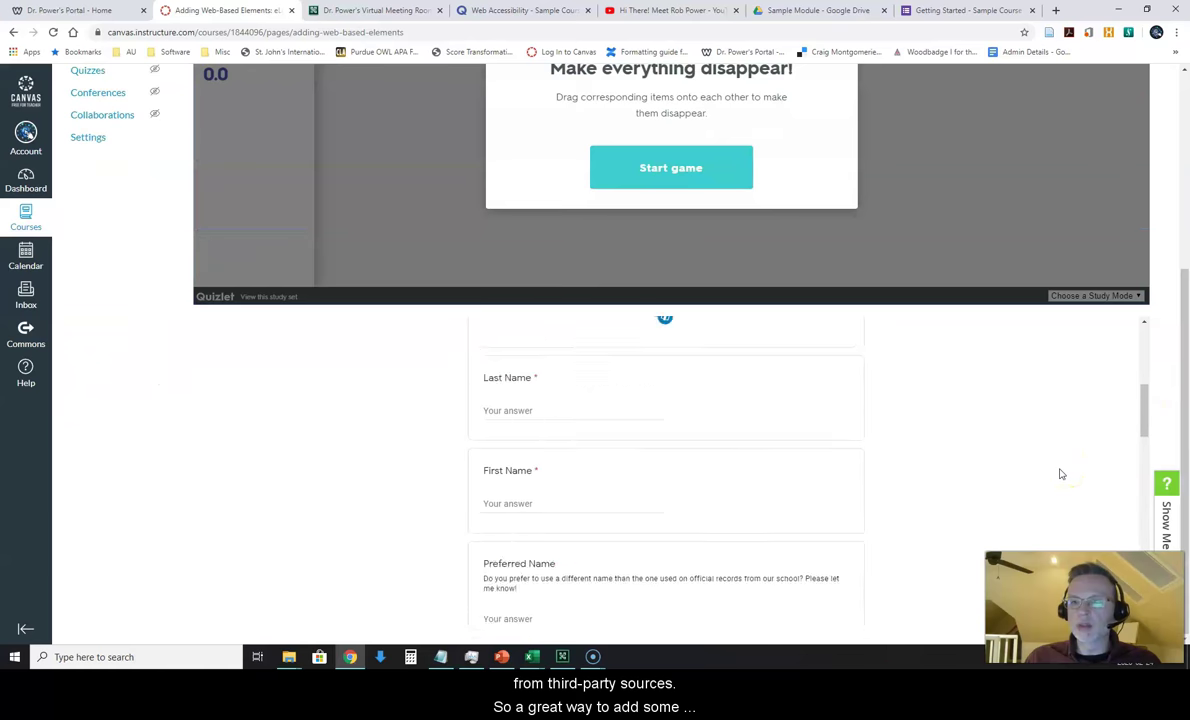
scroll(1055, 471, up, 1)
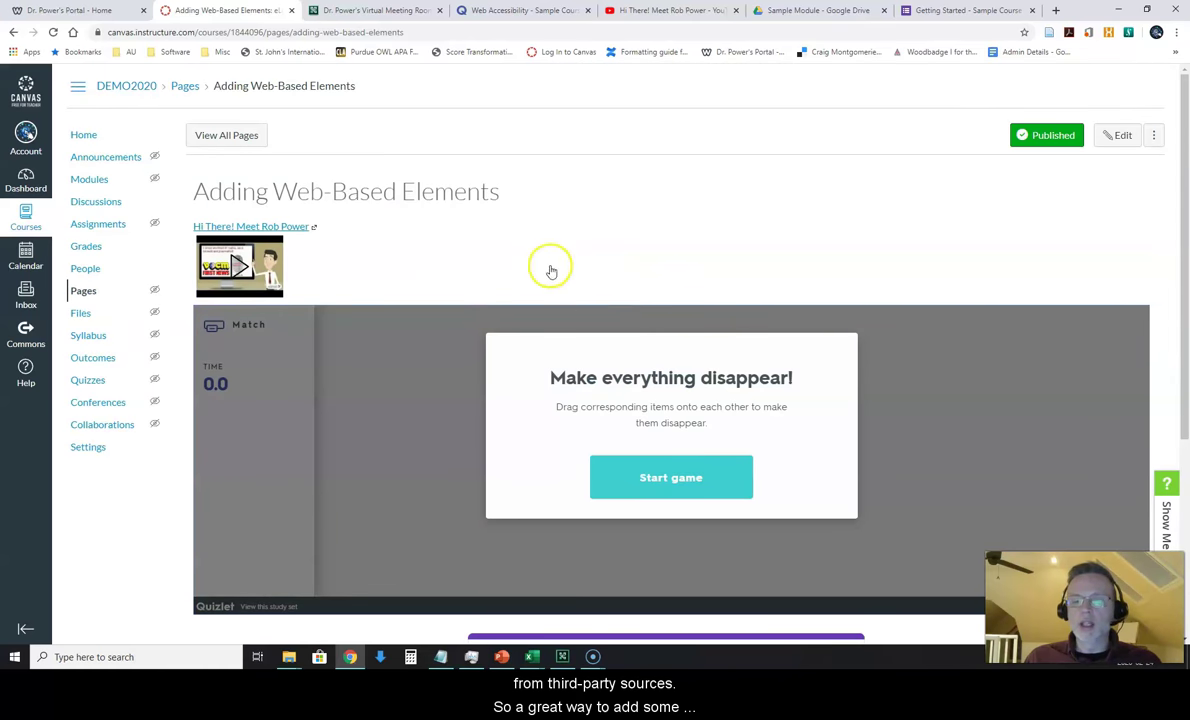